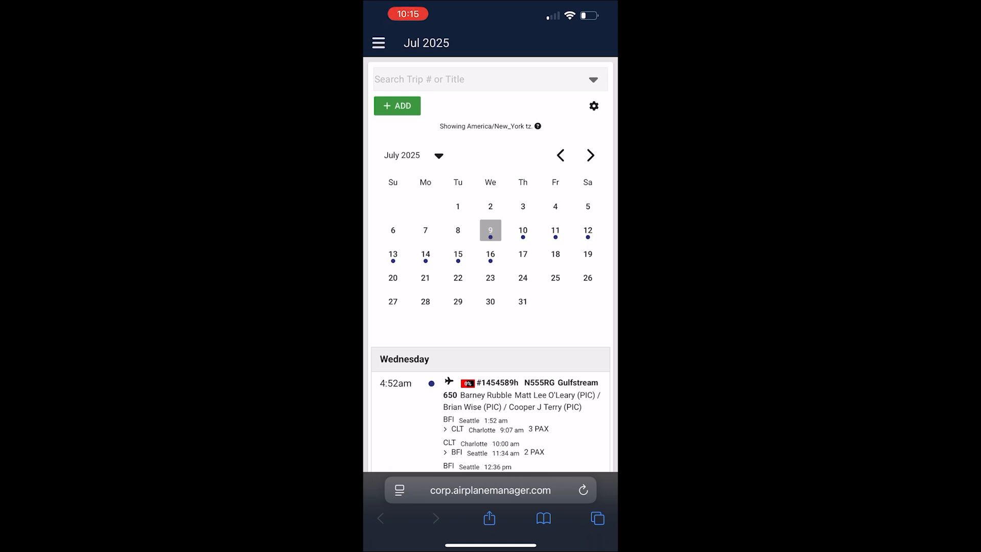
Step: From the share sheet, add the site to the home screen, keeping the shortcut name AM
{"action": "left_click", "coordinate": [490, 518]}
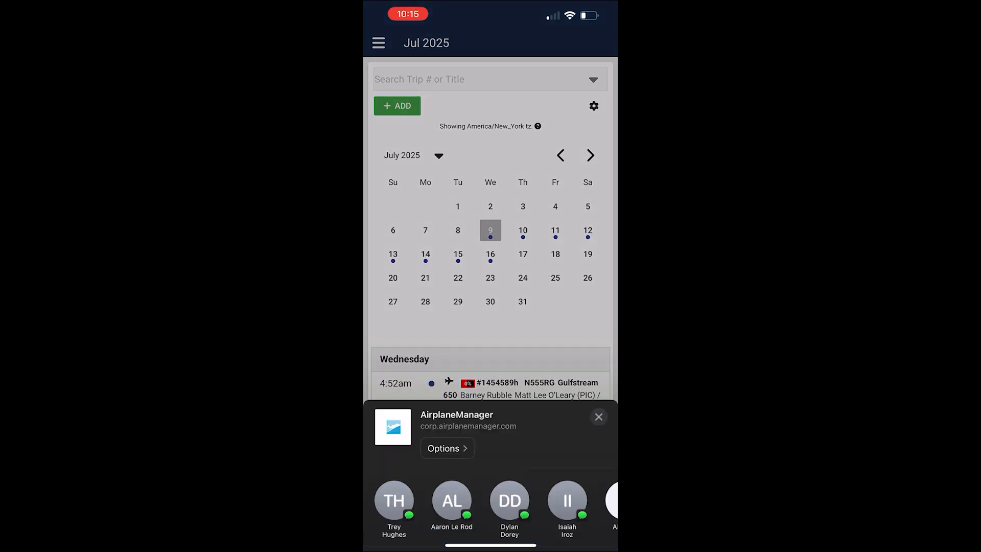
{"action": "scroll", "coordinate": [490, 388], "scroll_direction": "down", "scroll_amount": 5}
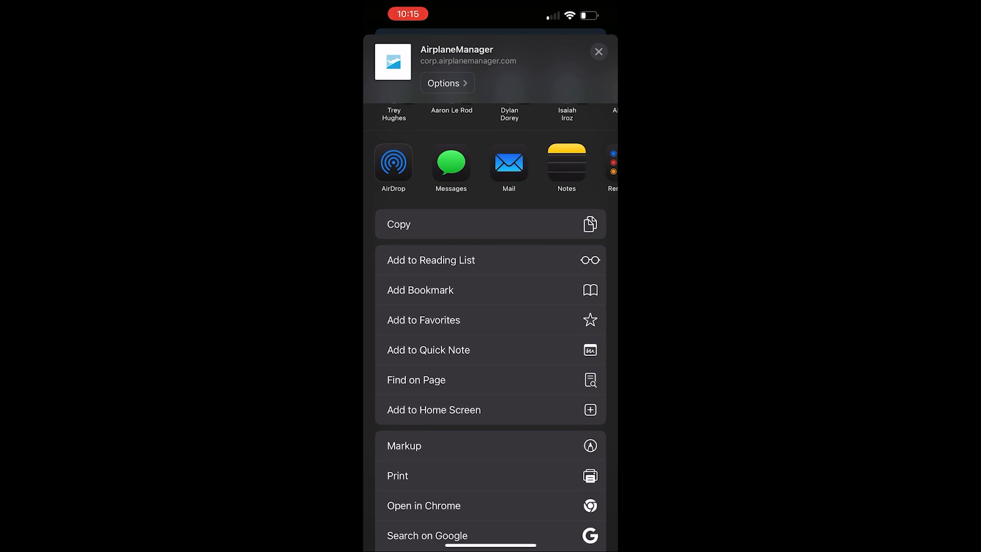
{"action": "left_click", "coordinate": [434, 410]}
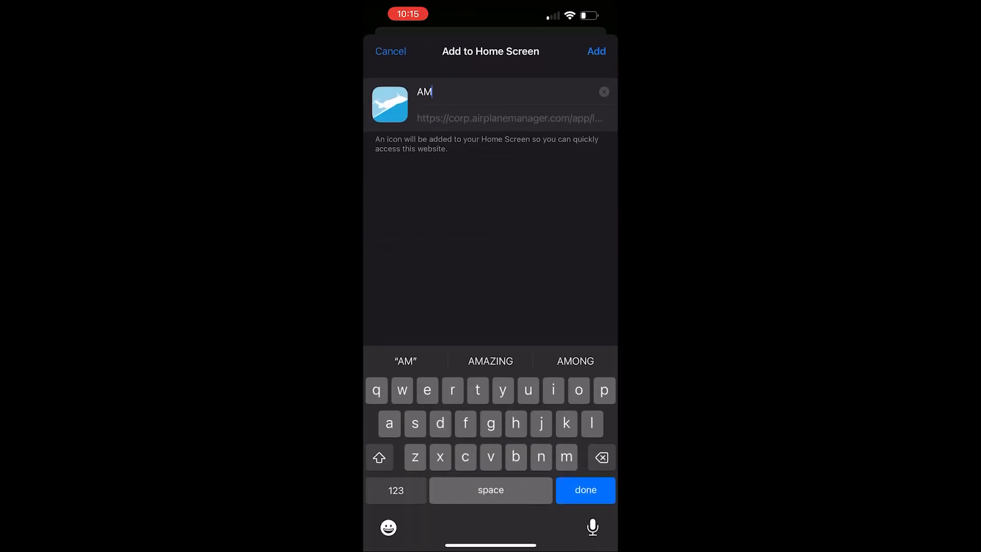
{"action": "left_click", "coordinate": [596, 51]}
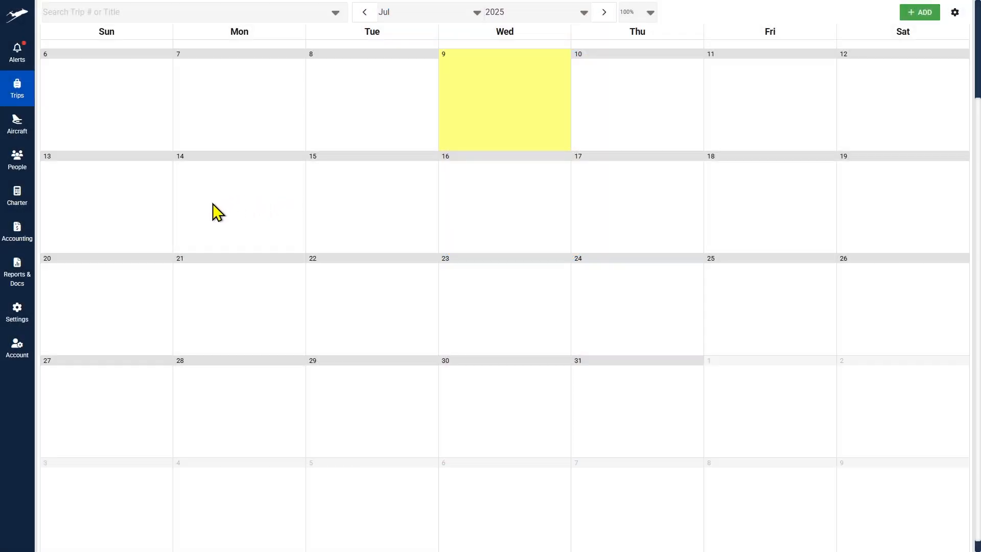
Step: Open the Aircraft list from the sidebar's Aircraft flyout
{"action": "scroll", "coordinate": [216, 204], "scroll_direction": "up", "scroll_amount": 2}
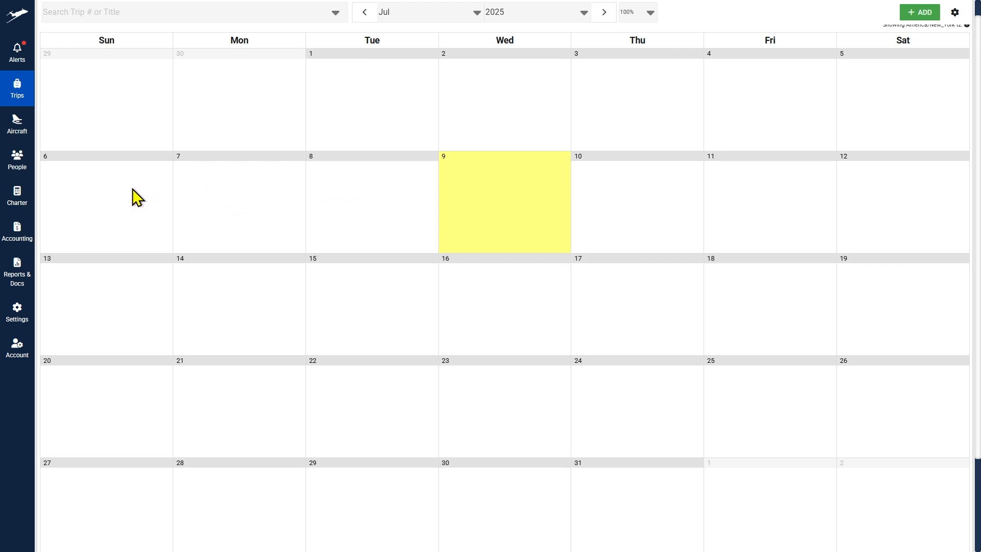
{"action": "mouse_move", "coordinate": [21, 125]}
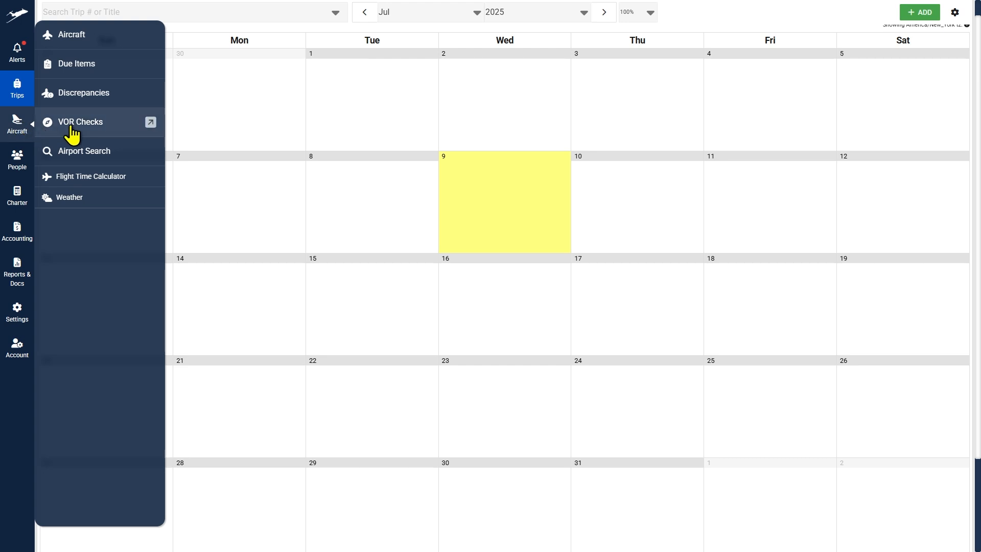
{"action": "left_click", "coordinate": [70, 41]}
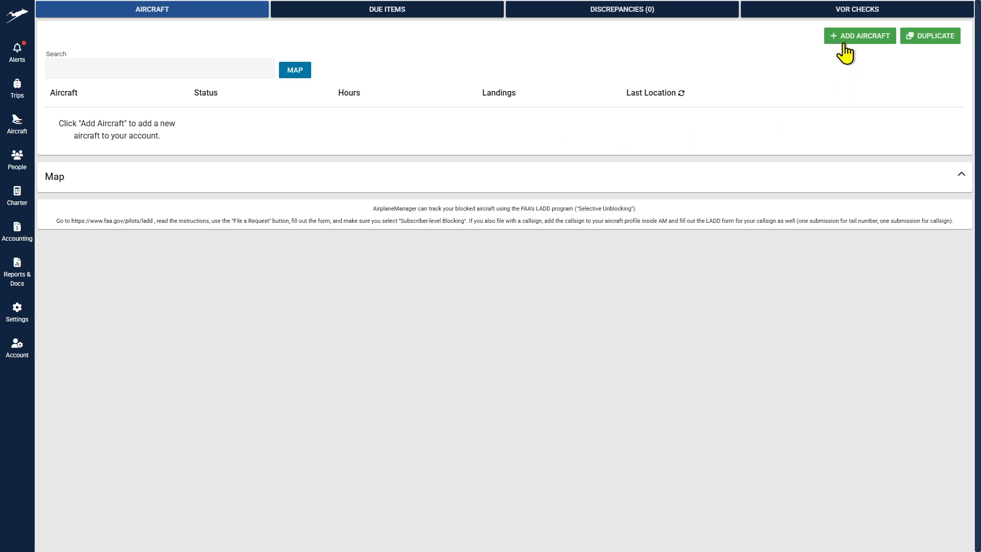
Step: Start adding a new aircraft and acknowledge the per-aircraft charges notice
{"action": "left_click", "coordinate": [866, 40]}
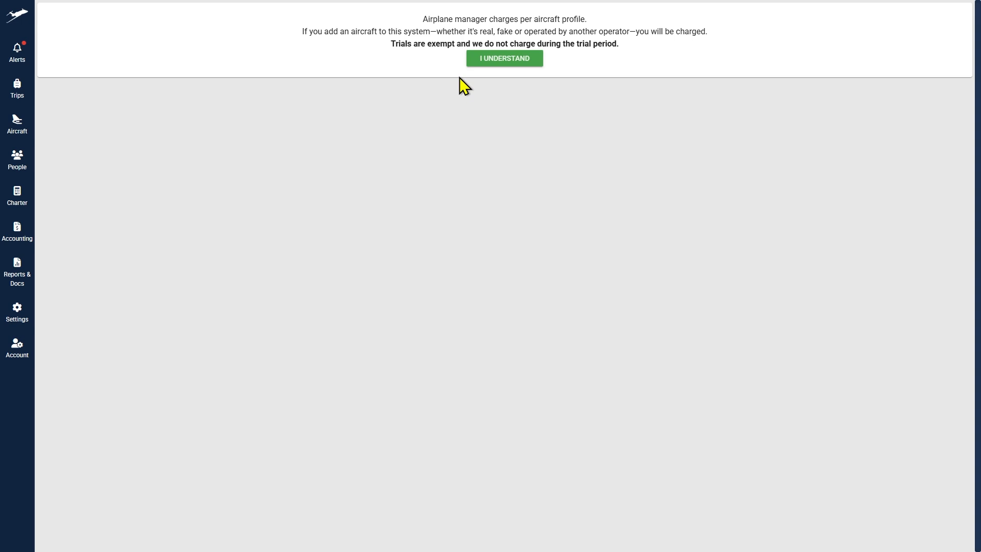
{"action": "left_click", "coordinate": [502, 59]}
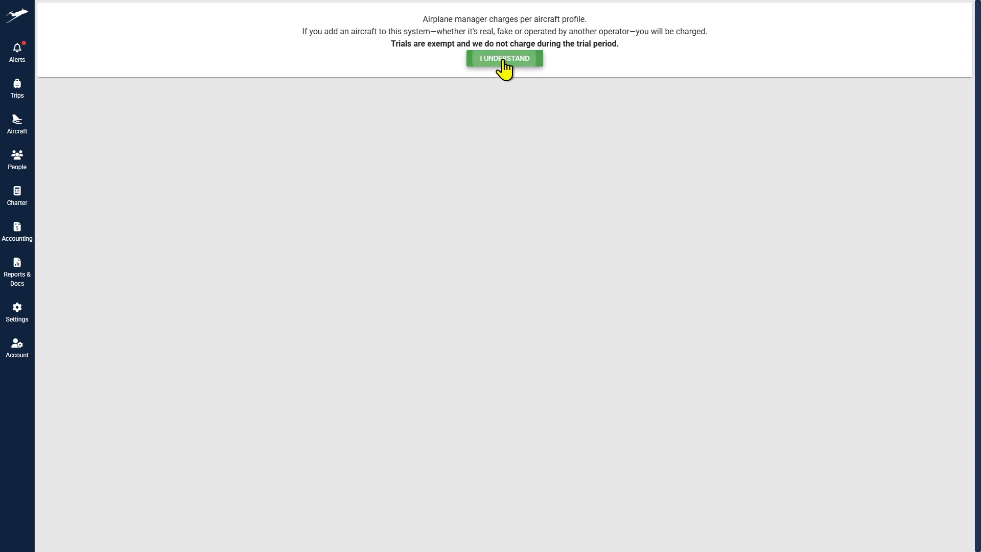
{"action": "left_click", "coordinate": [445, 109]}
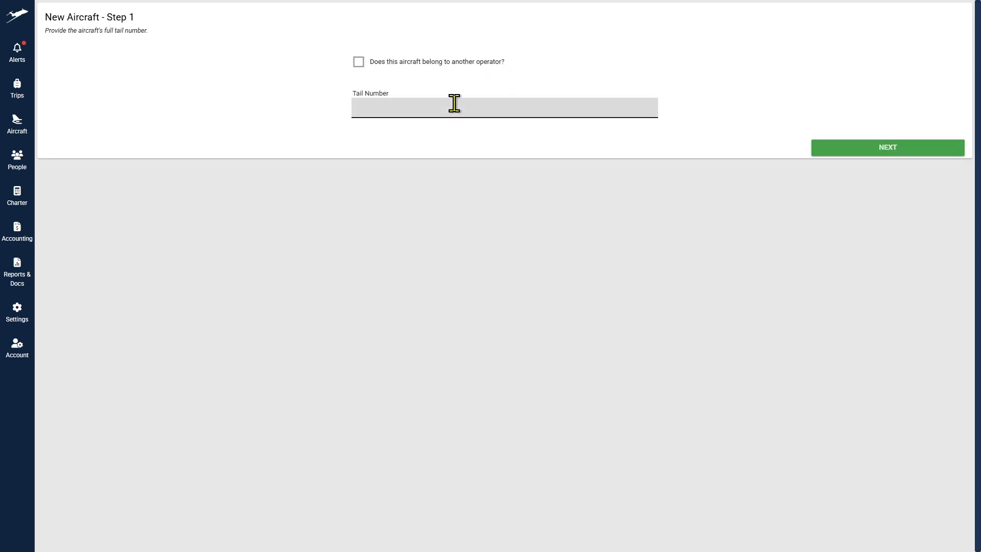
Step: Enter tail number N12345 and choose Midsize Jet as the aircraft type
{"action": "type", "text": "#N12345"}
{"action": "left_click", "coordinate": [358, 107]}
{"action": "key", "text": "BackSpace"}
{"action": "left_click", "coordinate": [904, 151]}
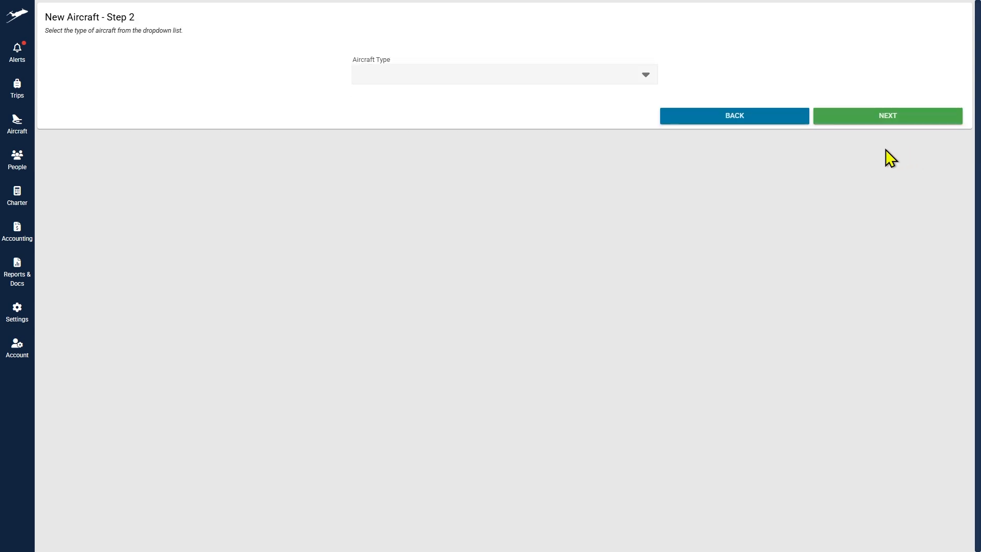
{"action": "left_click", "coordinate": [456, 79]}
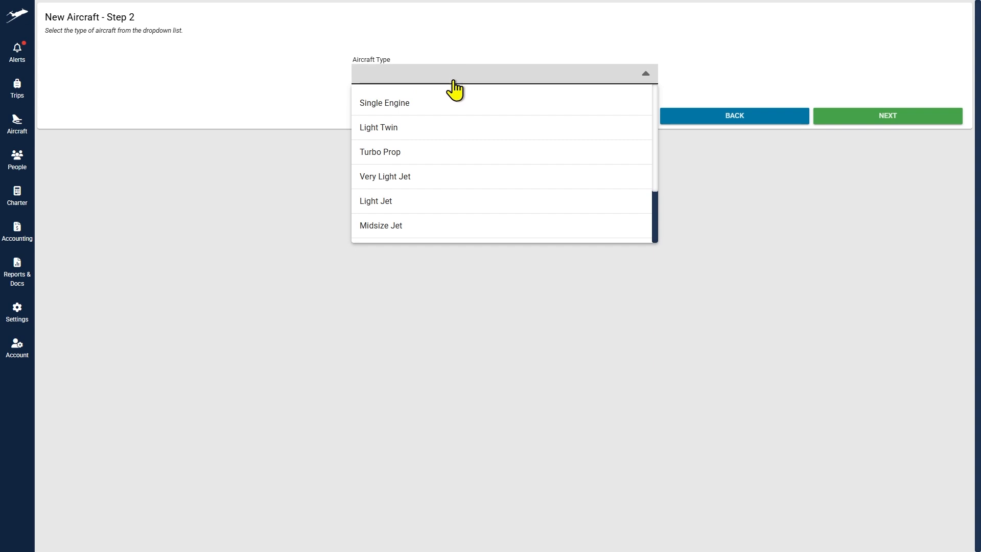
{"action": "scroll", "coordinate": [450, 202], "scroll_direction": "down", "scroll_amount": 1}
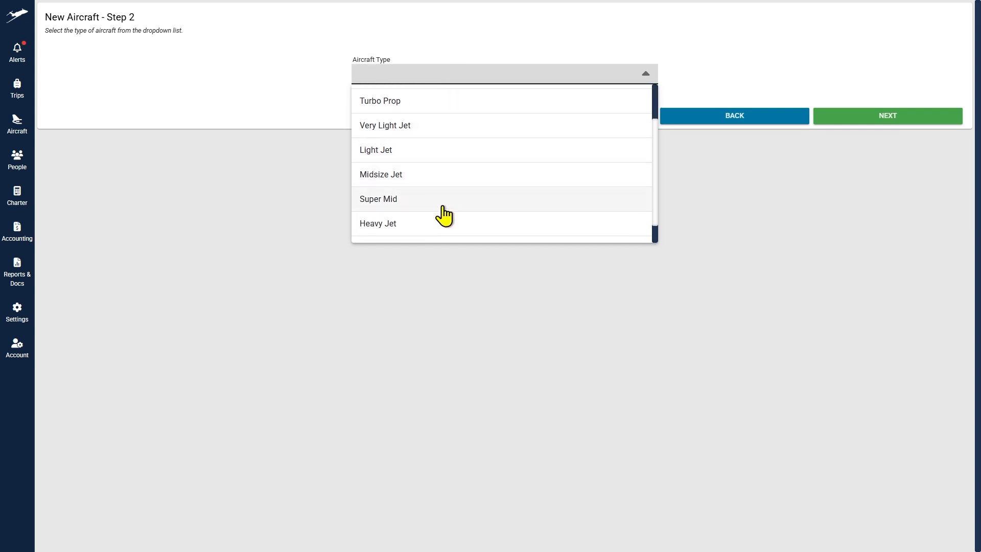
{"action": "left_click", "coordinate": [461, 181]}
{"action": "left_click", "coordinate": [847, 126]}
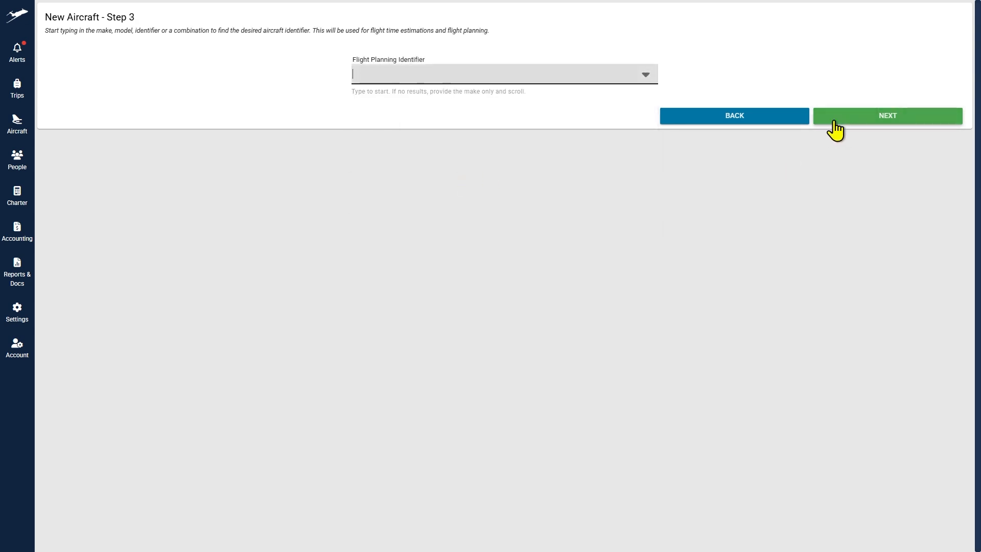
Step: Set the flight planning identifier to Gulfstream-G280 and the aircraft colour to Ocean Teal
{"action": "left_click", "coordinate": [404, 75]}
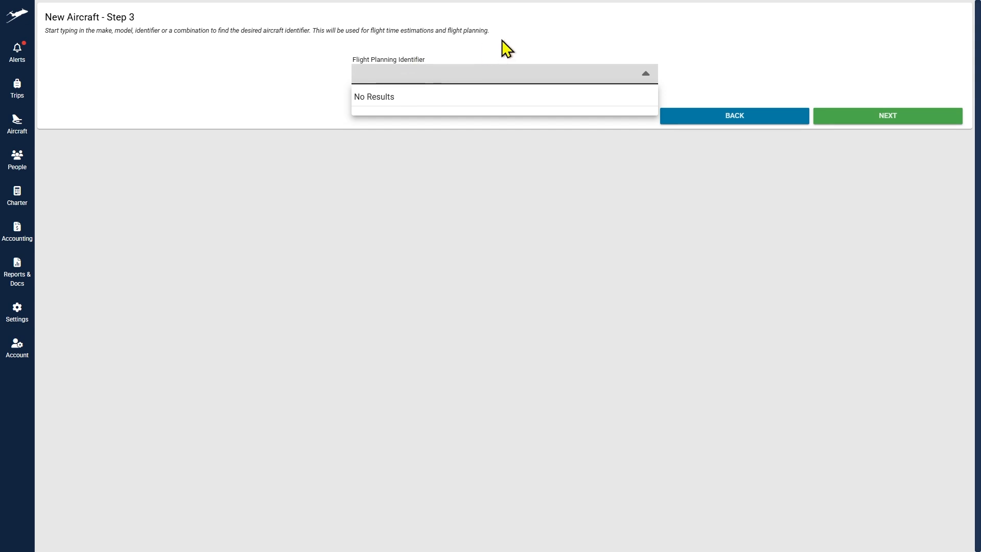
{"action": "type", "text": "Gulfstream G280"}
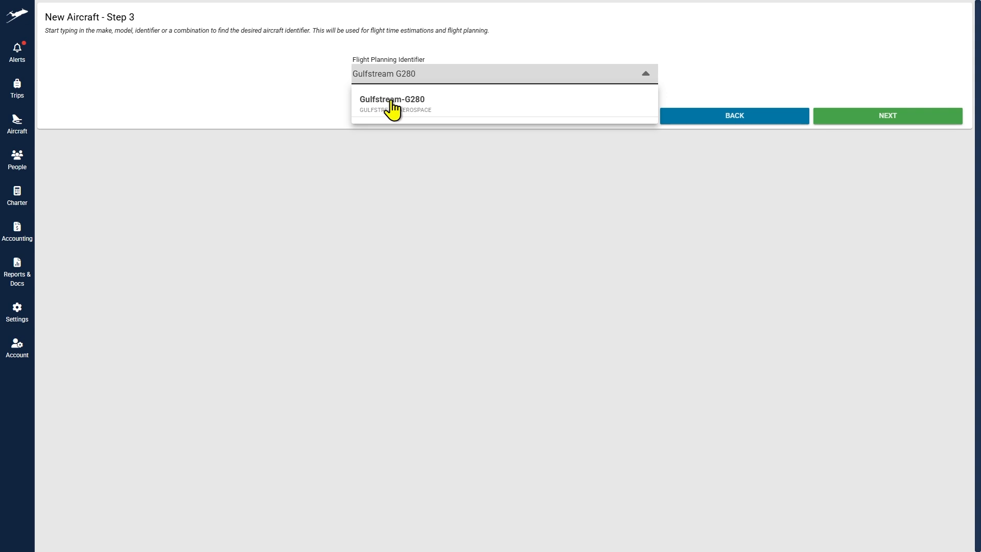
{"action": "left_click", "coordinate": [440, 102]}
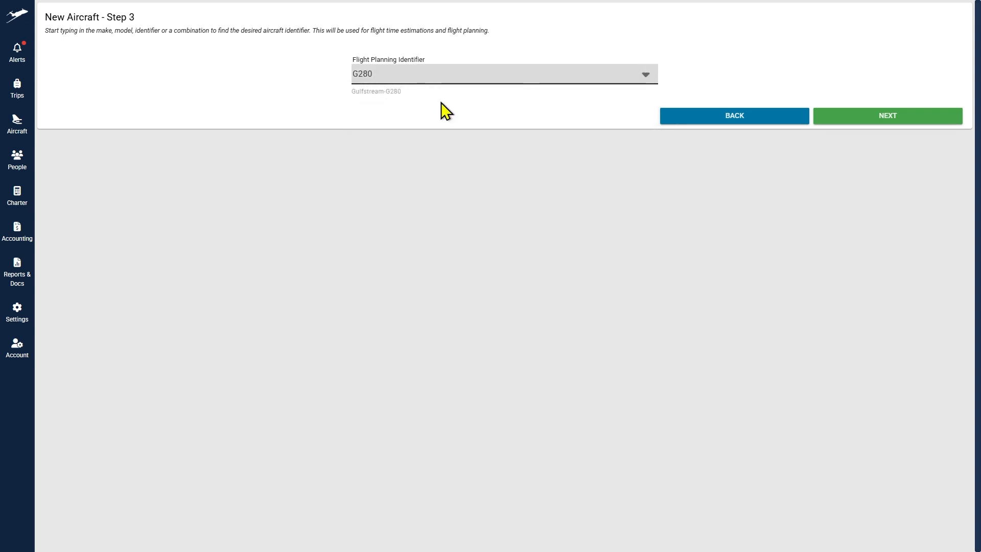
{"action": "left_click", "coordinate": [899, 116]}
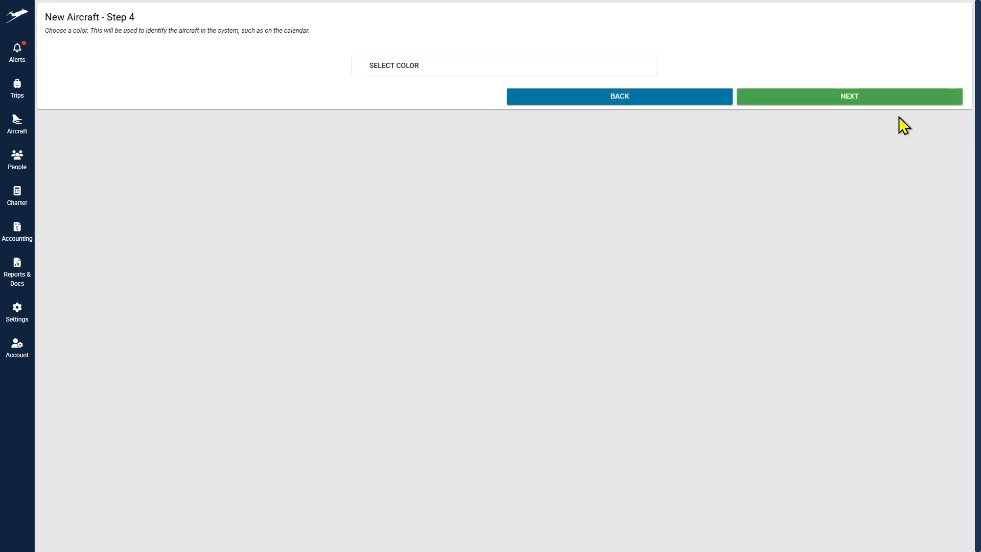
{"action": "left_click", "coordinate": [421, 71]}
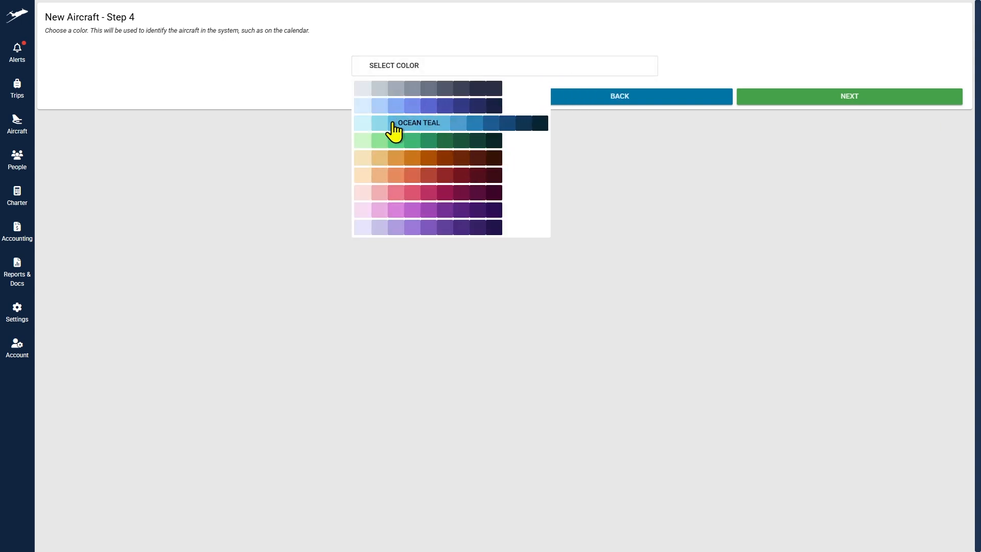
{"action": "left_click", "coordinate": [393, 125]}
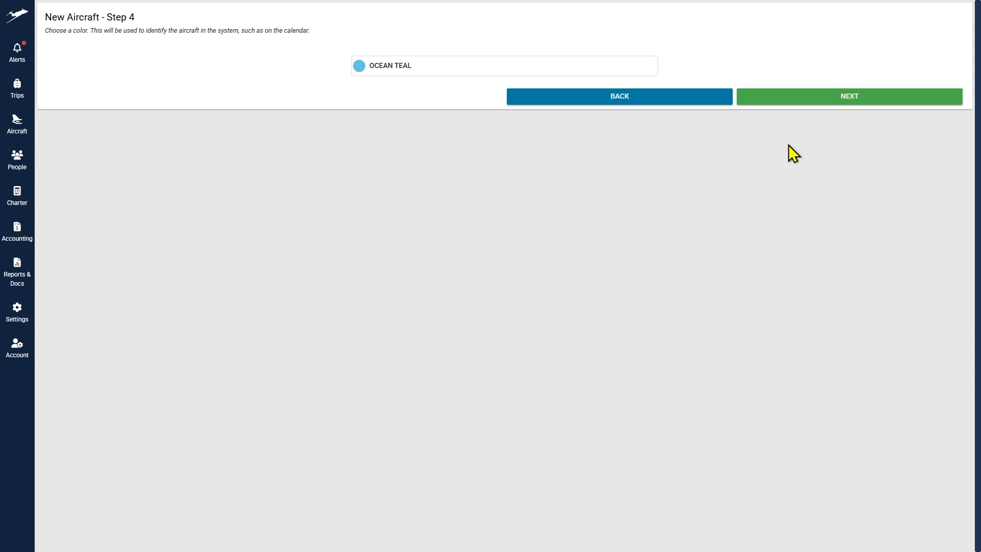
{"action": "left_click", "coordinate": [793, 99]}
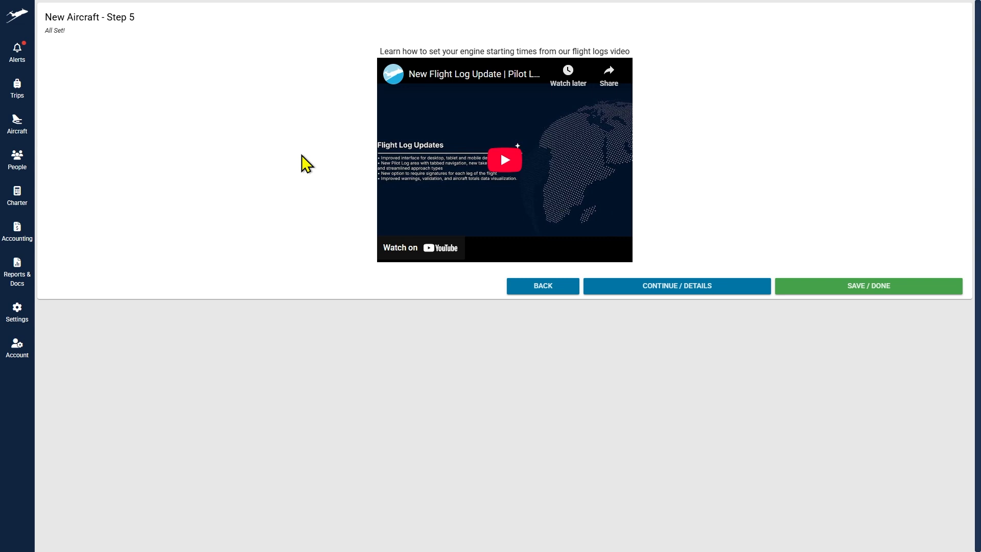
Step: Save the new aircraft, then edit the Gulfstream-G280 (N12345) row in the aircraft list
{"action": "left_click", "coordinate": [845, 286]}
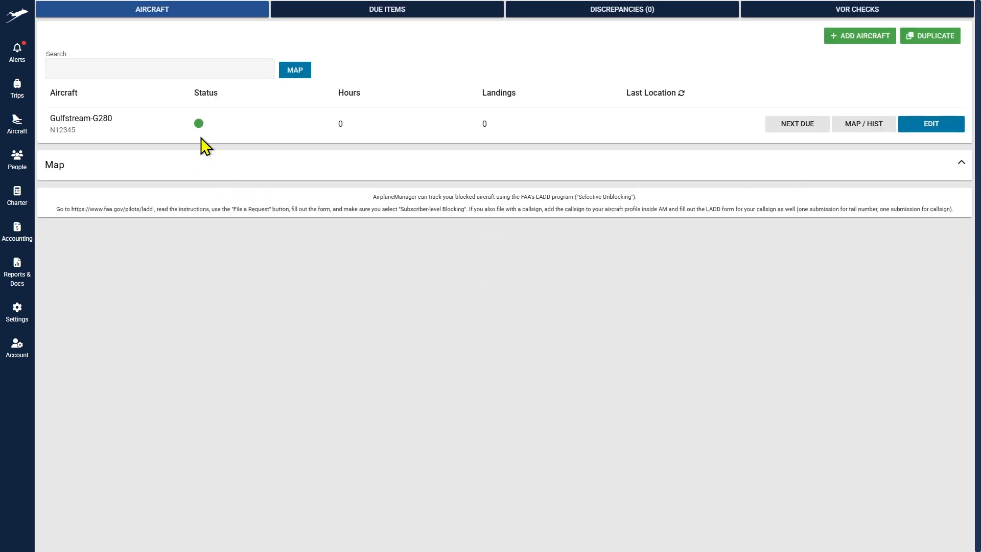
{"action": "mouse_move", "coordinate": [197, 126]}
{"action": "left_click", "coordinate": [938, 126]}
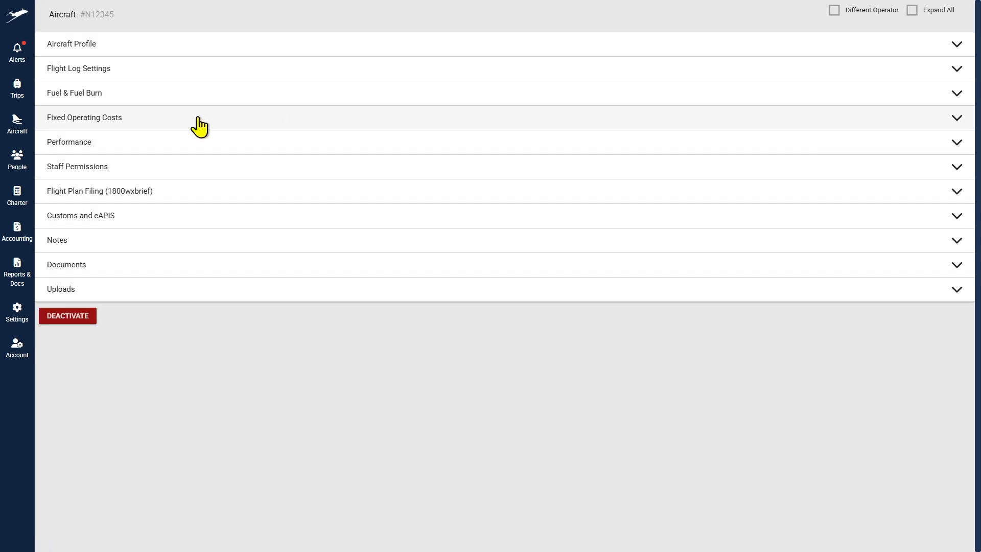
Step: In Flight Log Settings, log Out, Off and In times plus starting and ending fuel
{"action": "left_click", "coordinate": [189, 55]}
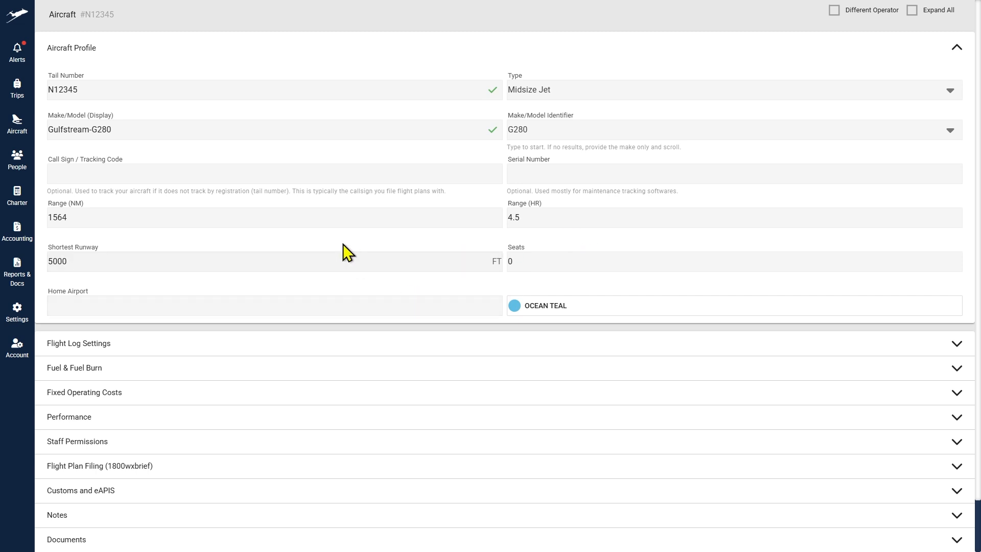
{"action": "left_click", "coordinate": [204, 348]}
{"action": "scroll", "coordinate": [287, 324], "scroll_direction": "down", "scroll_amount": 4}
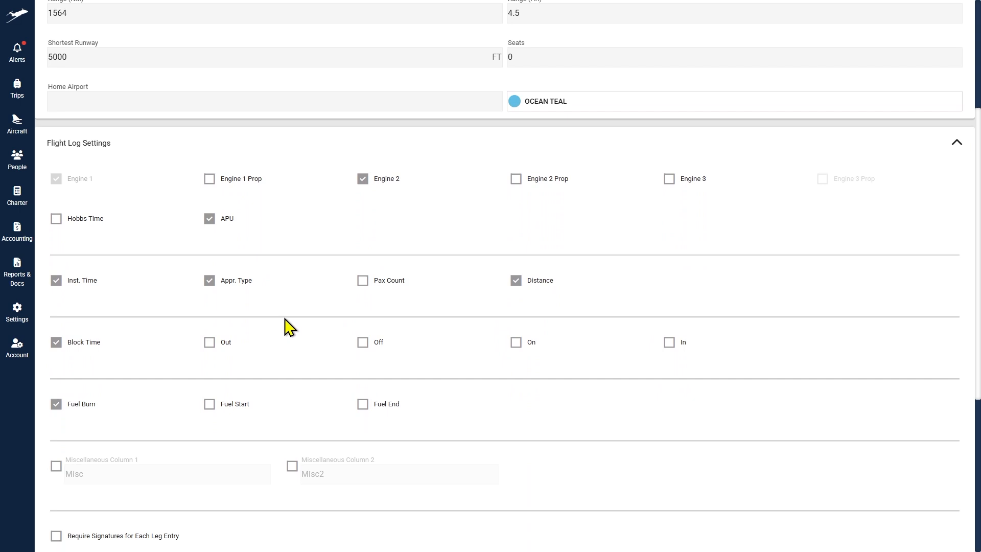
{"action": "scroll", "coordinate": [288, 322], "scroll_direction": "down", "scroll_amount": 2}
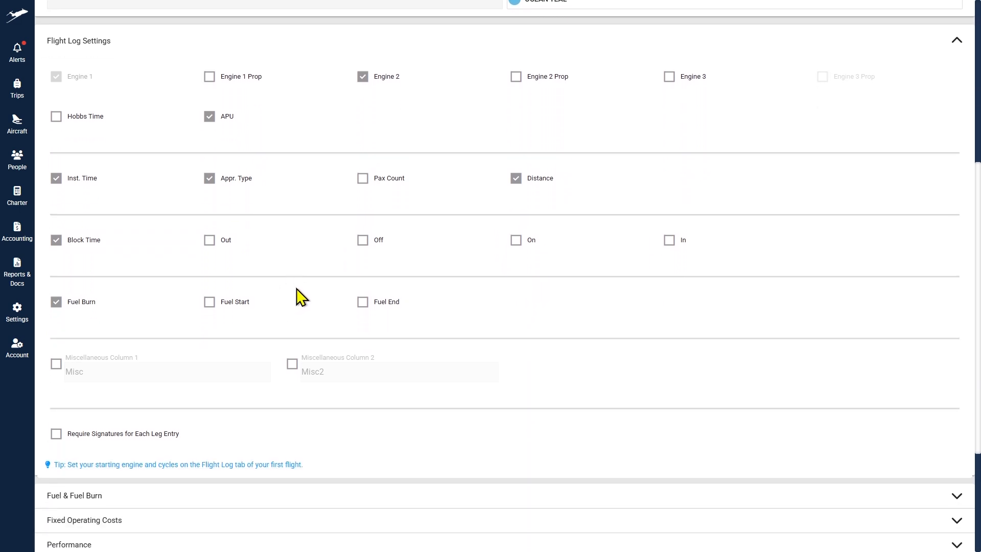
{"action": "left_click", "coordinate": [209, 244]}
{"action": "left_click", "coordinate": [379, 239]}
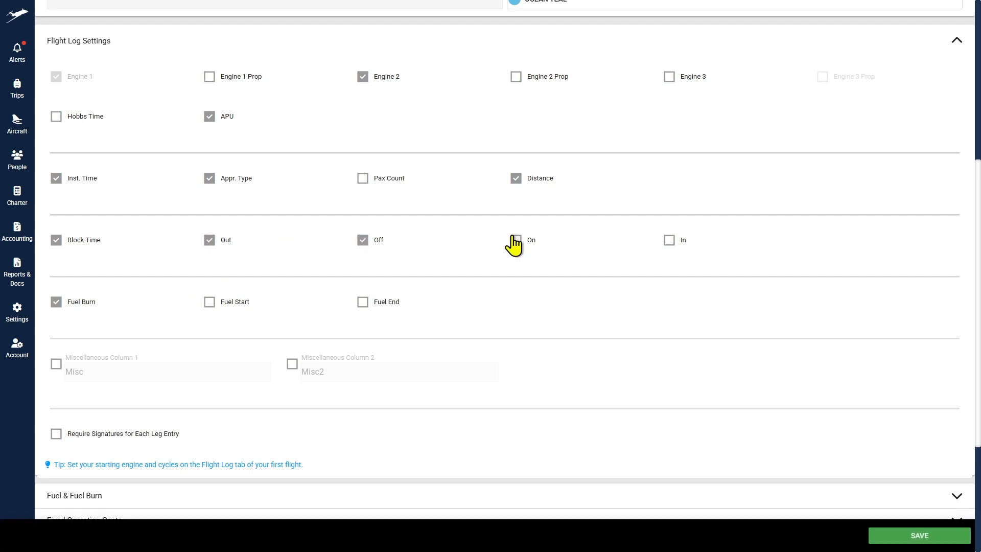
{"action": "left_click", "coordinate": [670, 243]}
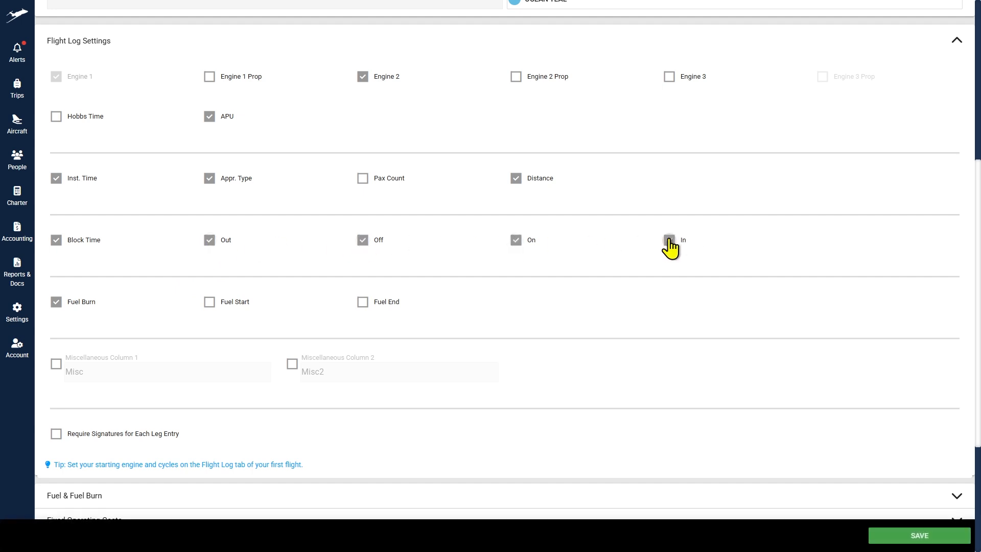
{"action": "left_click", "coordinate": [211, 302]}
{"action": "left_click", "coordinate": [363, 304]}
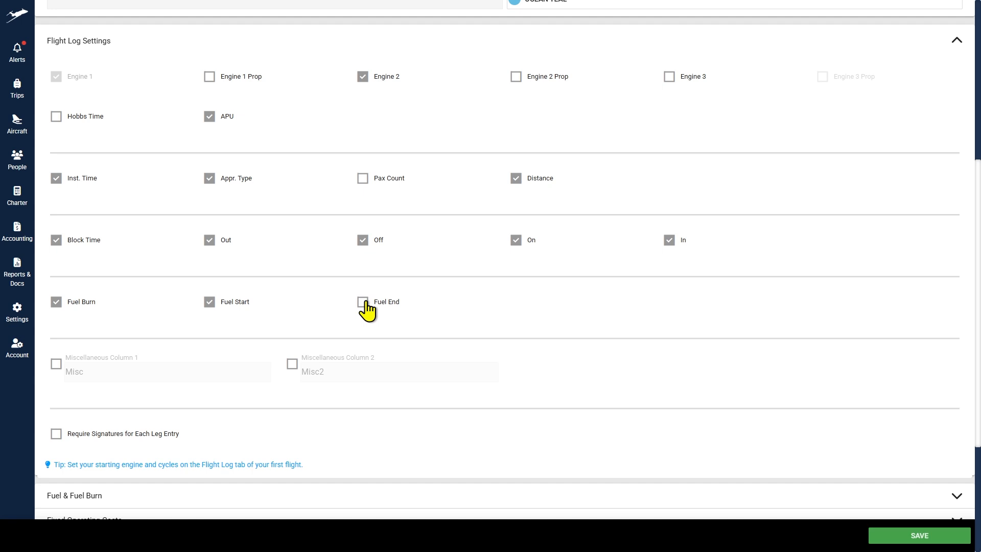
Step: Enable Miscellaneous Column 1 named Heaters, leave signatures off, and save the settings
{"action": "left_click", "coordinate": [56, 364]}
{"action": "left_click_drag", "start_coordinate": [90, 368], "coordinate": [48, 371]}
{"action": "type", "text": "H"}
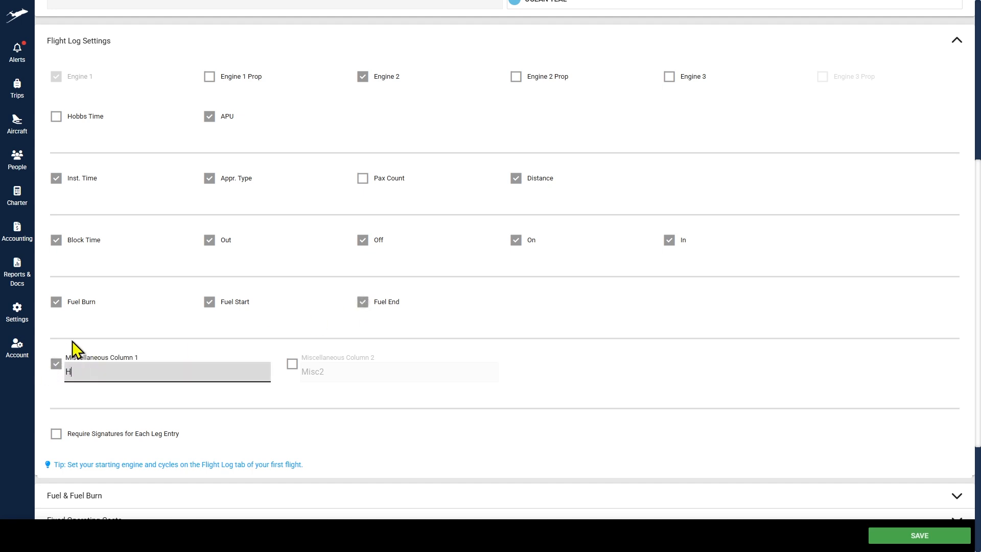
{"action": "type", "text": "eaters"}
{"action": "left_click", "coordinate": [516, 376]}
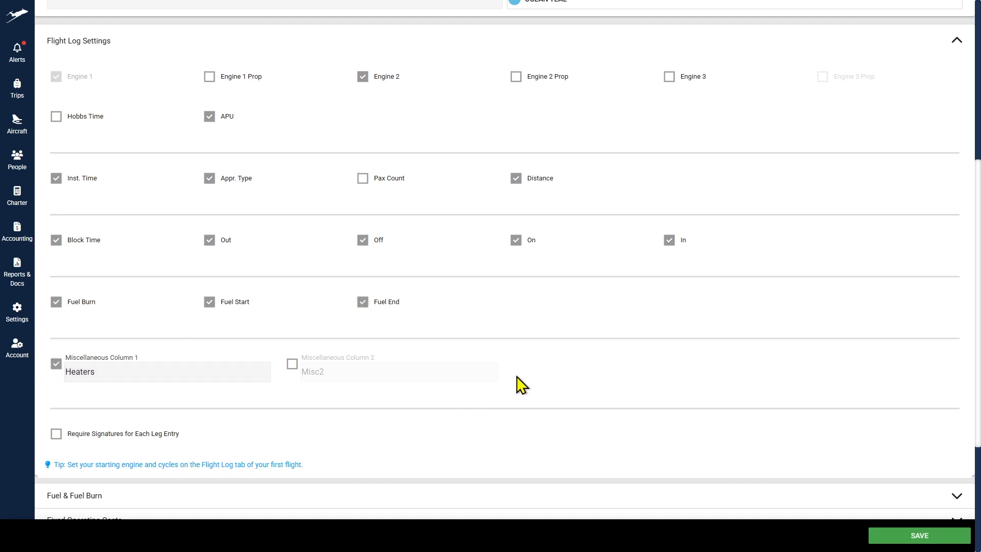
{"action": "scroll", "coordinate": [511, 378], "scroll_direction": "down", "scroll_amount": 1}
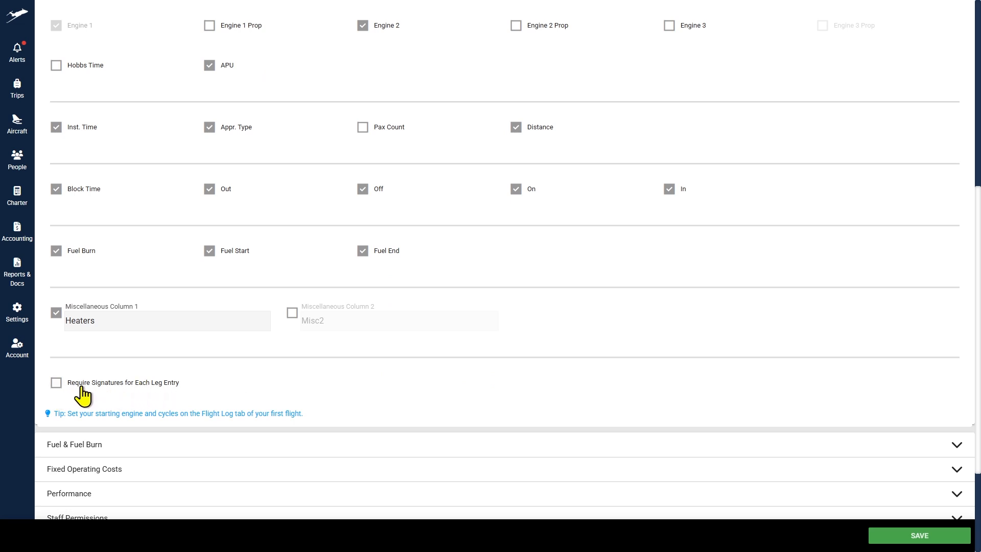
{"action": "left_click", "coordinate": [55, 387]}
{"action": "left_click", "coordinate": [57, 387]}
{"action": "left_click", "coordinate": [940, 536]}
{"action": "scroll", "coordinate": [603, 336], "scroll_direction": "down", "scroll_amount": 3}
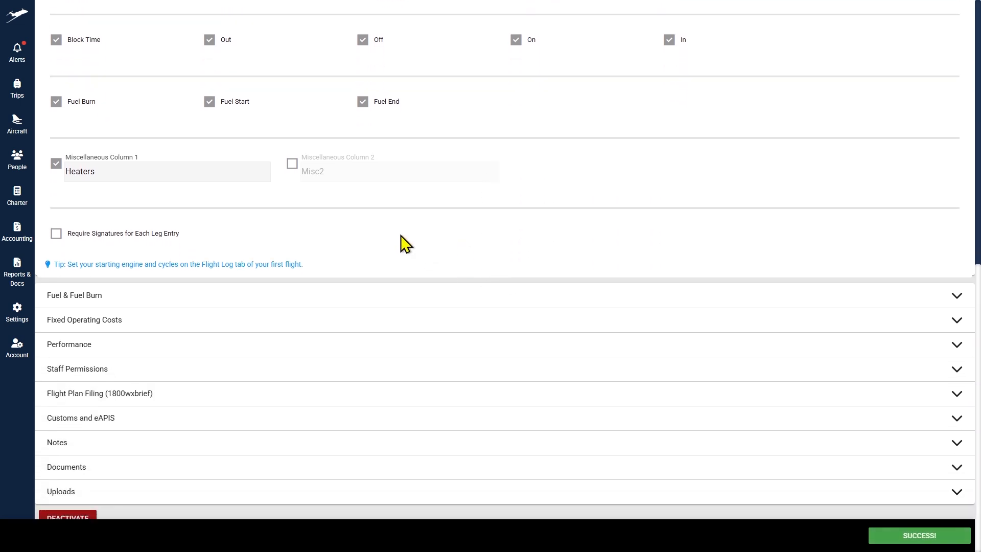
Step: Review the Fuel & Fuel Burn, Fixed Operating Costs and Performance sections
{"action": "left_click", "coordinate": [127, 319]}
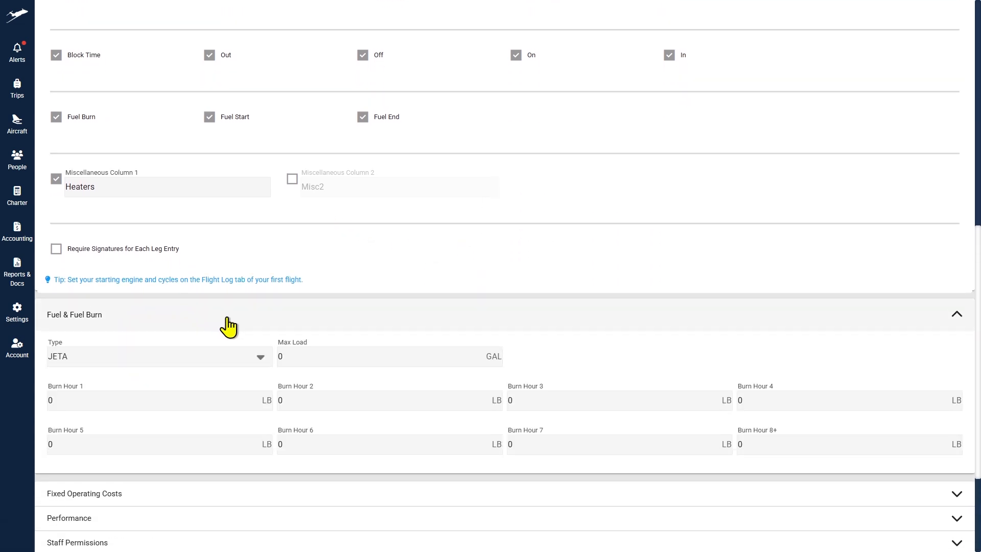
{"action": "scroll", "coordinate": [228, 327], "scroll_direction": "down", "scroll_amount": 3}
{"action": "left_click", "coordinate": [180, 345]}
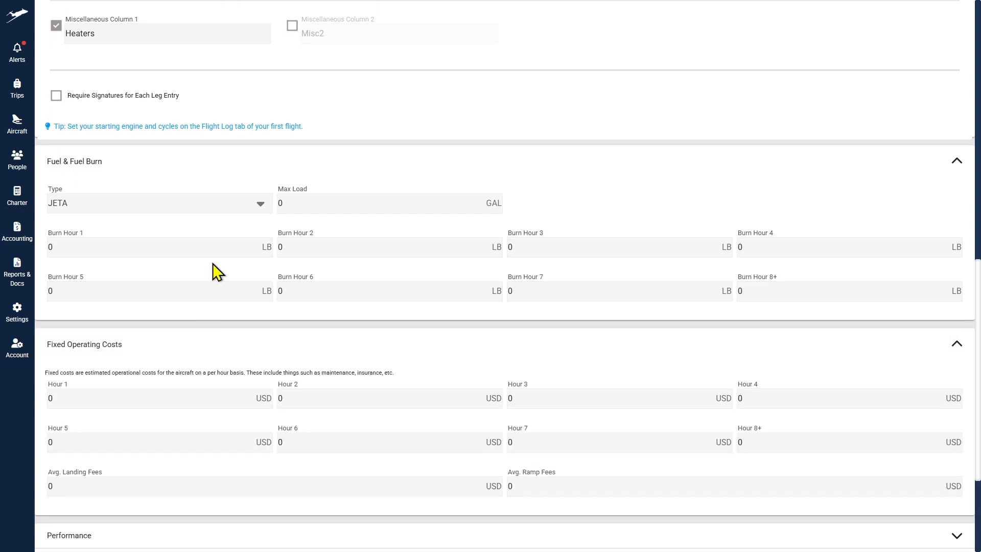
{"action": "scroll", "coordinate": [204, 271], "scroll_direction": "down", "scroll_amount": 3}
{"action": "left_click", "coordinate": [154, 384]}
{"action": "scroll", "coordinate": [170, 327], "scroll_direction": "down", "scroll_amount": 1}
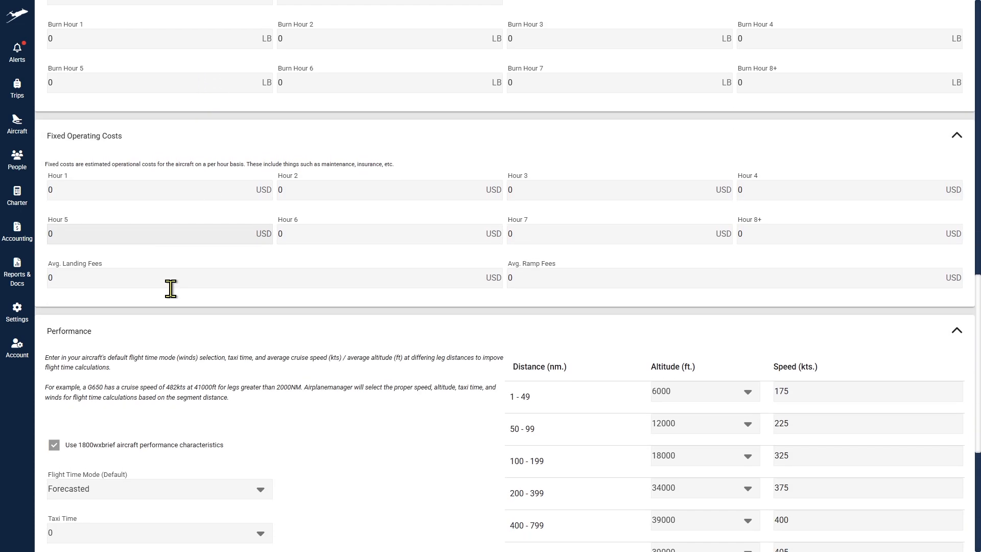
{"action": "scroll", "coordinate": [204, 291], "scroll_direction": "down", "scroll_amount": 2}
{"action": "scroll", "coordinate": [266, 284], "scroll_direction": "up", "scroll_amount": 2}
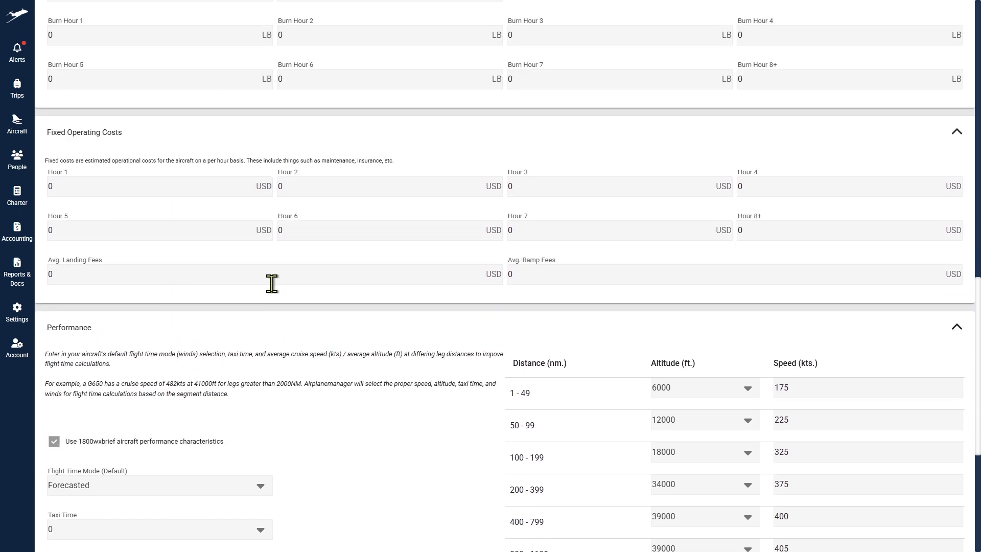
{"action": "scroll", "coordinate": [270, 305], "scroll_direction": "down", "scroll_amount": 5}
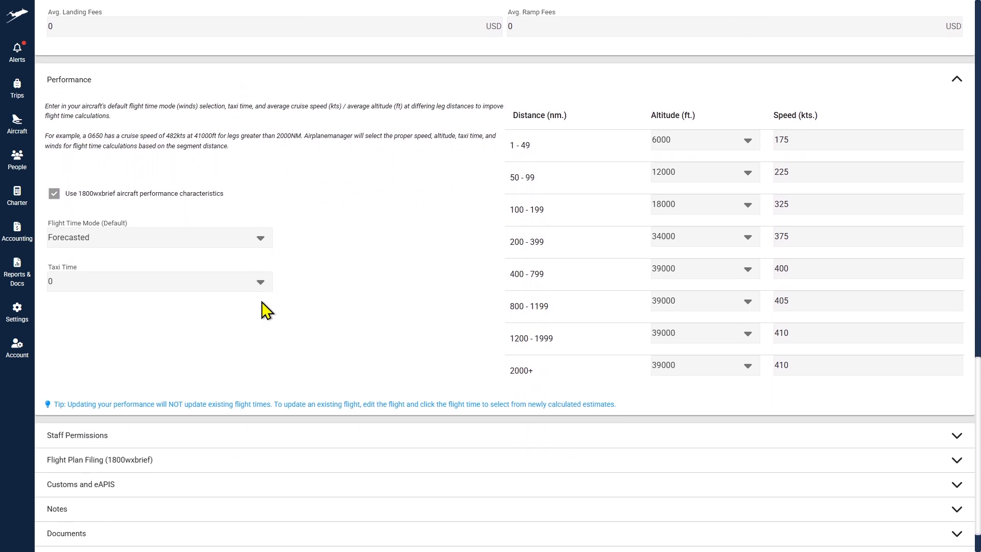
{"action": "scroll", "coordinate": [267, 311], "scroll_direction": "down", "scroll_amount": 1}
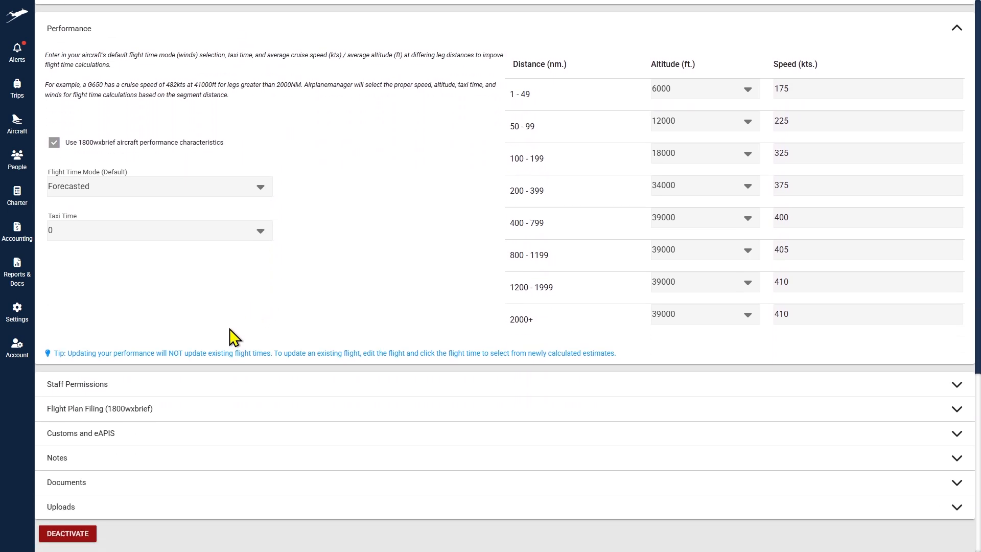
Step: Review the Staff Permissions, Flight Plan Filing, Customs and eAPIS, and Notes sections
{"action": "left_click", "coordinate": [109, 392]}
{"action": "scroll", "coordinate": [176, 401], "scroll_direction": "down", "scroll_amount": 4}
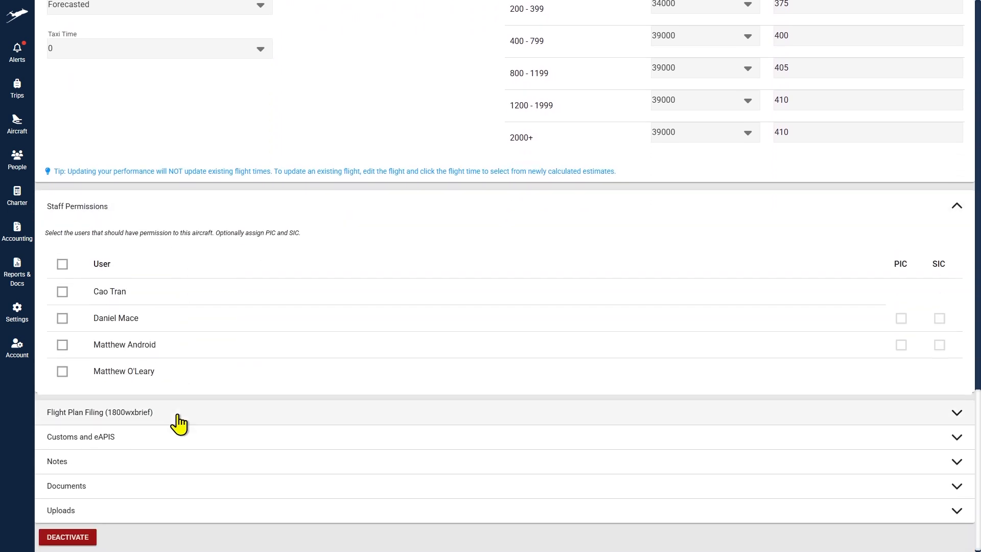
{"action": "left_click", "coordinate": [153, 409]}
{"action": "scroll", "coordinate": [190, 397], "scroll_direction": "down", "scroll_amount": 2}
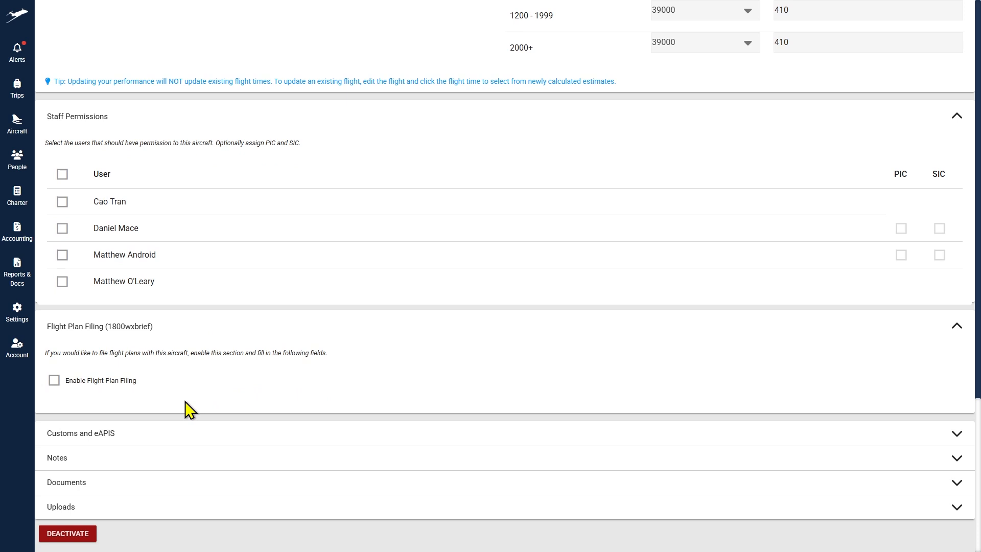
{"action": "left_click", "coordinate": [139, 433]}
{"action": "scroll", "coordinate": [169, 410], "scroll_direction": "down", "scroll_amount": 2}
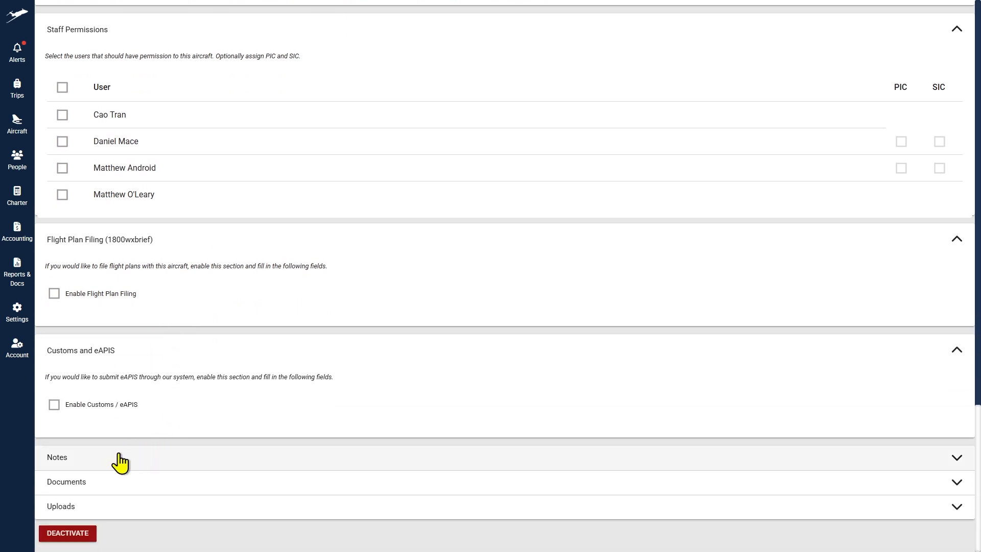
{"action": "left_click", "coordinate": [120, 460]}
{"action": "scroll", "coordinate": [113, 468], "scroll_direction": "down", "scroll_amount": 4}
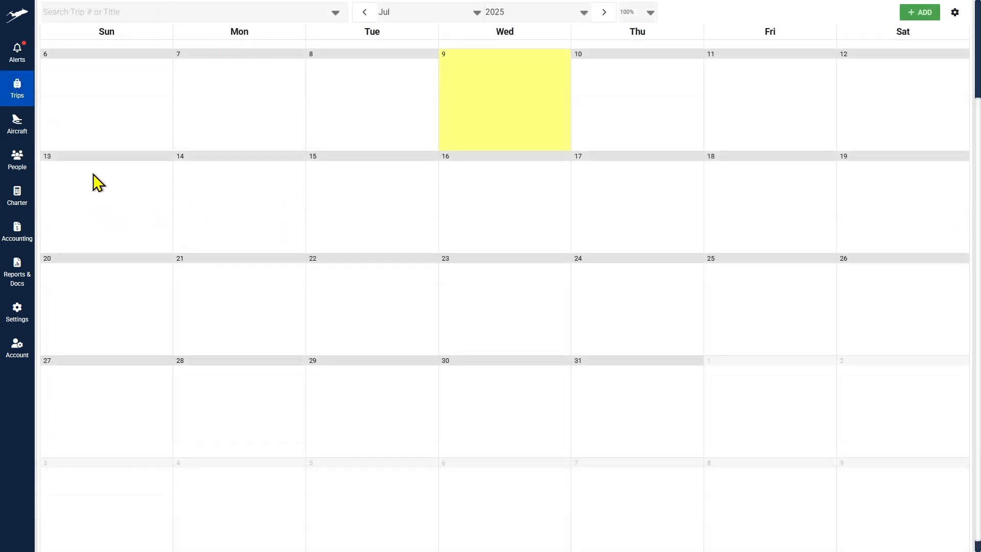
Step: Add a new staff user and enter the user's first and last name
{"action": "mouse_move", "coordinate": [31, 164]}
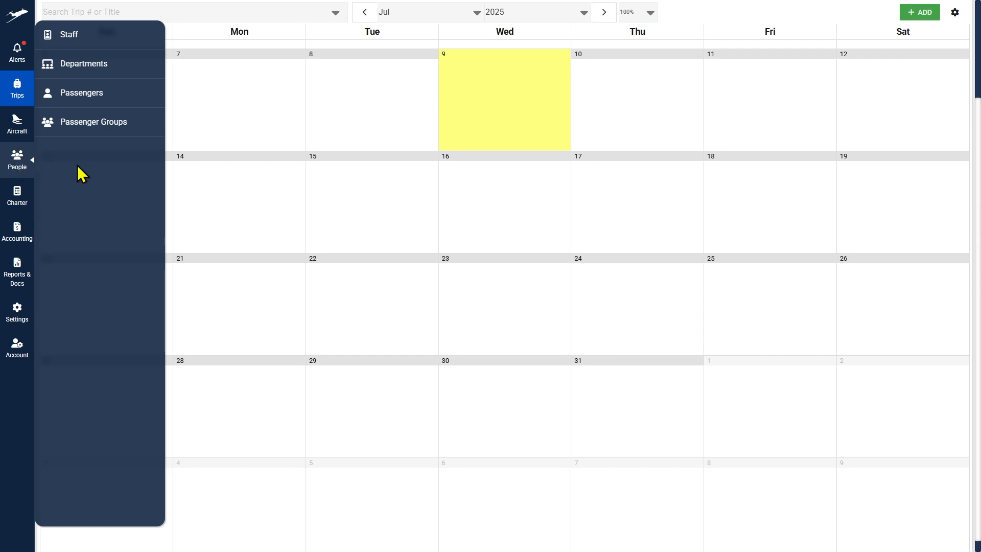
{"action": "left_click", "coordinate": [77, 43]}
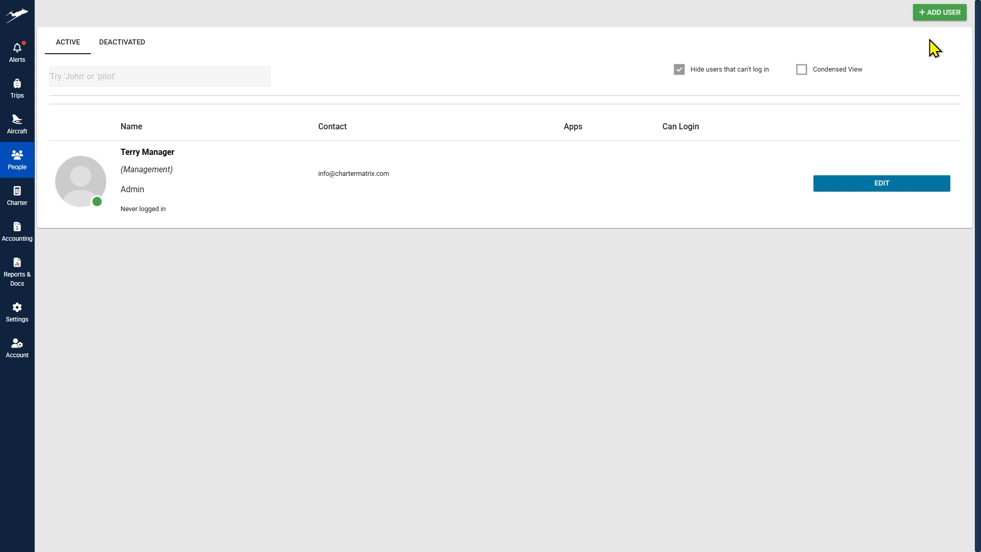
{"action": "left_click", "coordinate": [934, 21]}
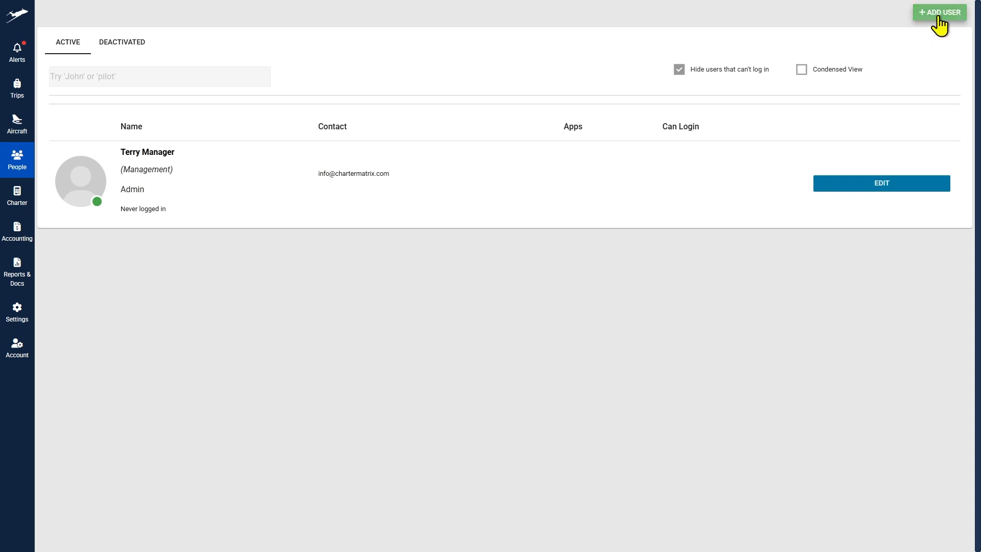
{"action": "left_click_drag", "start_coordinate": [675, 77], "coordinate": [483, 70]}
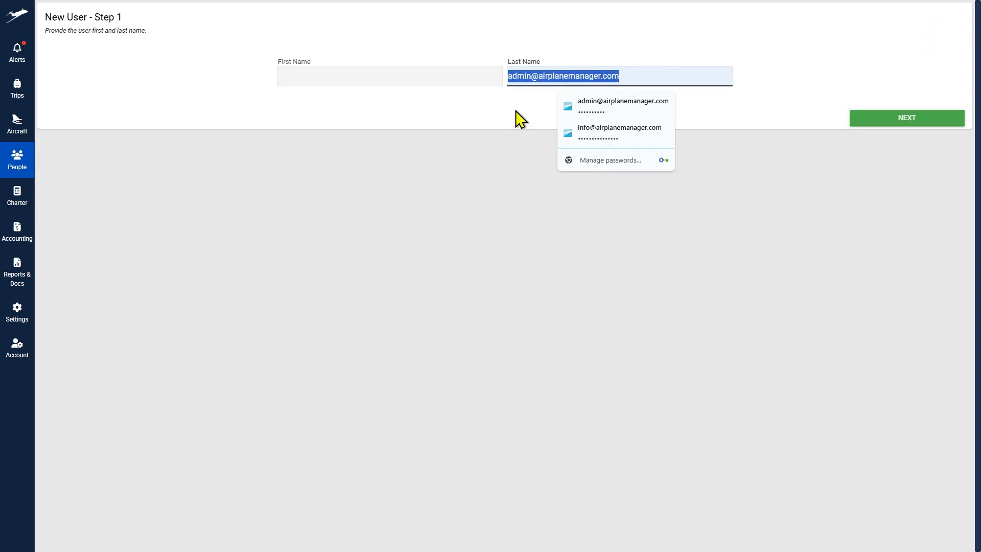
{"action": "key", "text": "BackSpace"}
{"action": "left_click", "coordinate": [350, 67]}
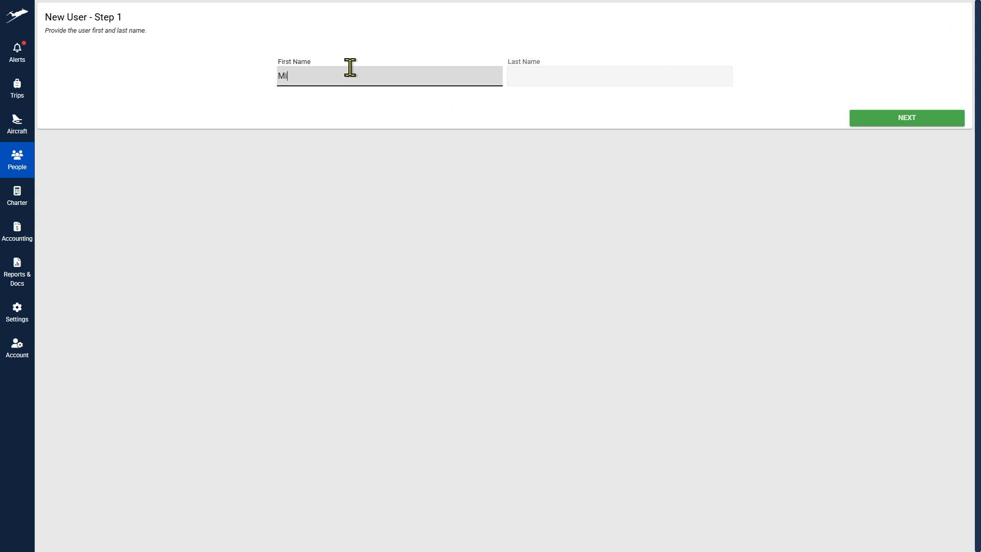
{"action": "key", "text": "Tab"}
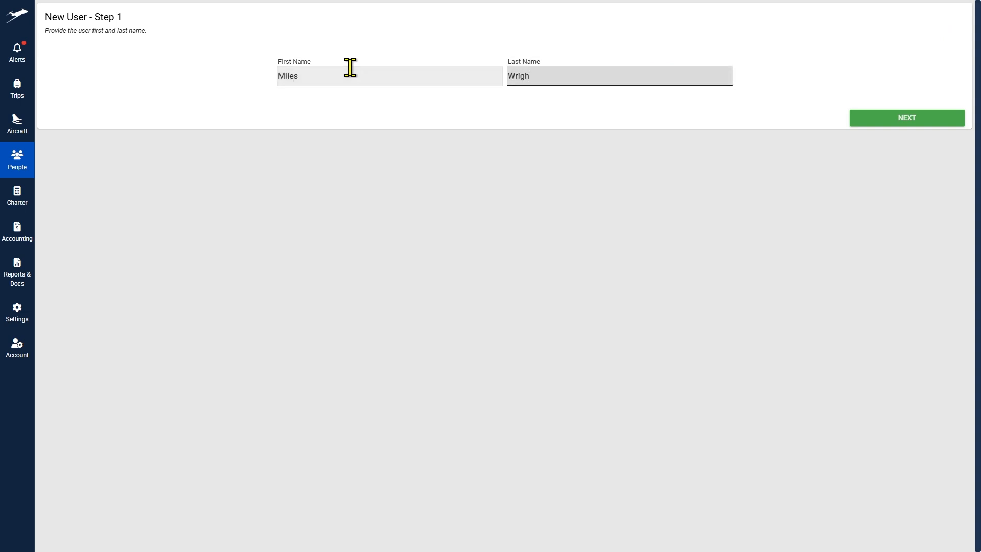
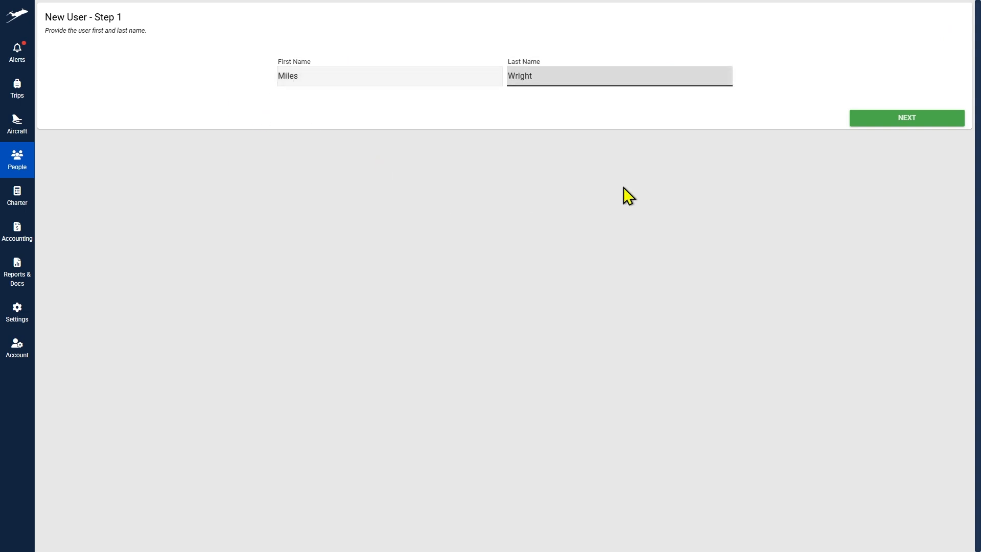
Step: Paste the user's e-mail address, removing the stray leading space
{"action": "left_click", "coordinate": [880, 119]}
{"action": "left_click", "coordinate": [462, 71]}
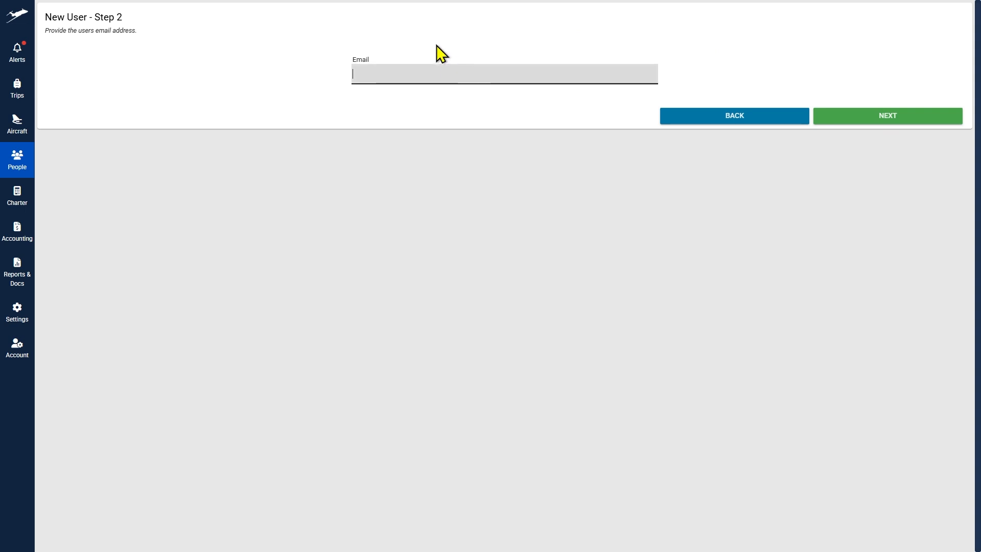
{"action": "key", "text": "ctrl+v"}
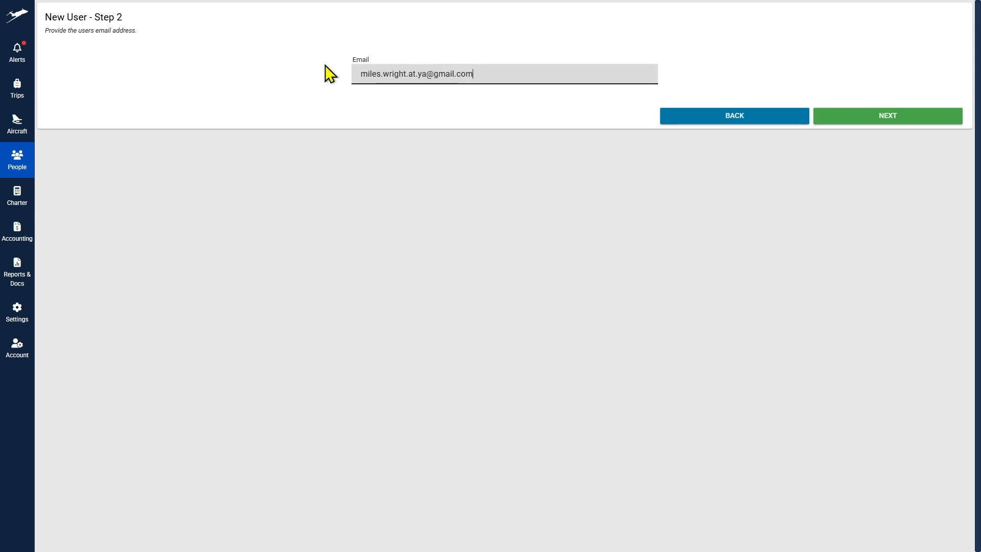
{"action": "left_click_drag", "start_coordinate": [358, 75], "coordinate": [302, 84]}
{"action": "key", "text": "BackSpace"}
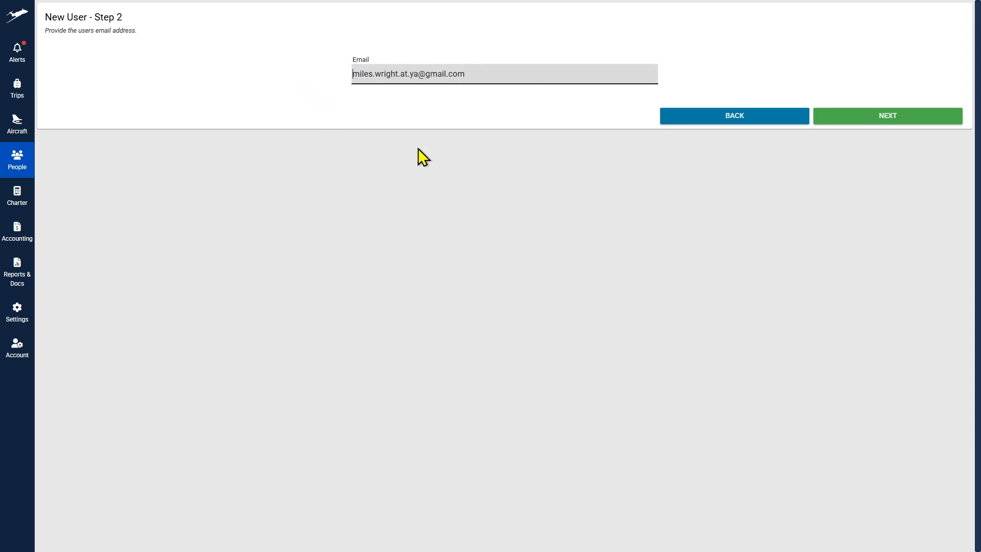
Step: Keep Can Login enabled and replace the prefilled value with the user's password
{"action": "left_click", "coordinate": [884, 120]}
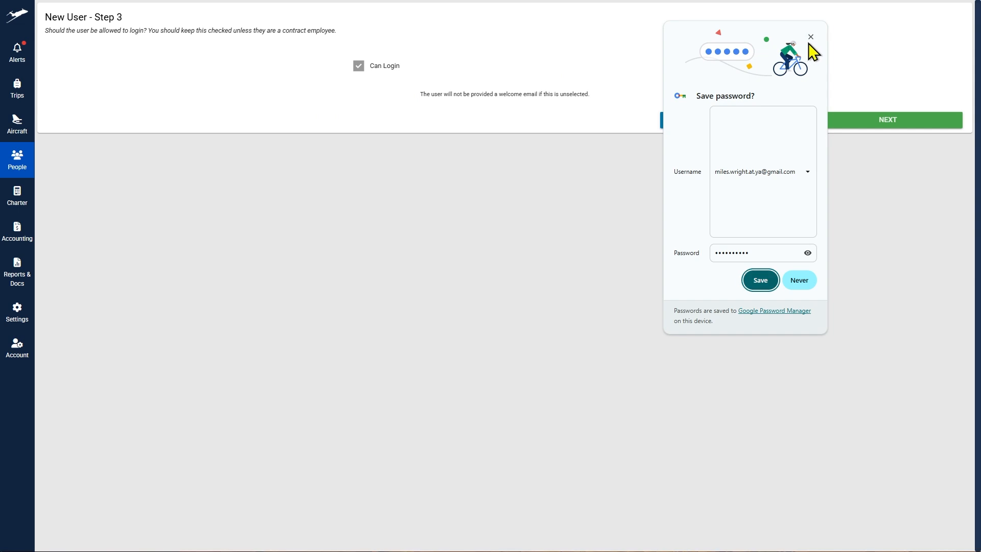
{"action": "left_click", "coordinate": [810, 38]}
{"action": "left_click", "coordinate": [859, 126]}
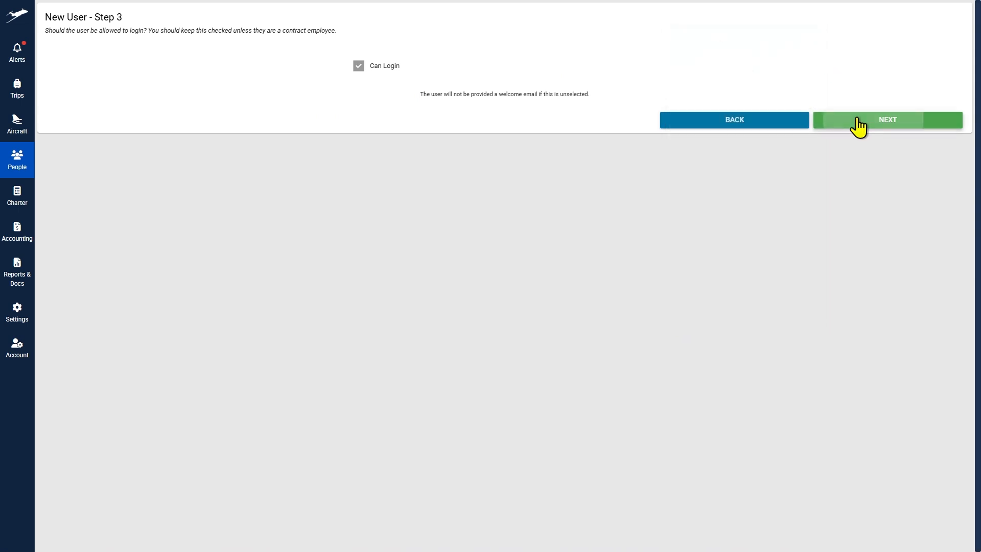
{"action": "left_click_drag", "start_coordinate": [386, 80], "coordinate": [281, 77]}
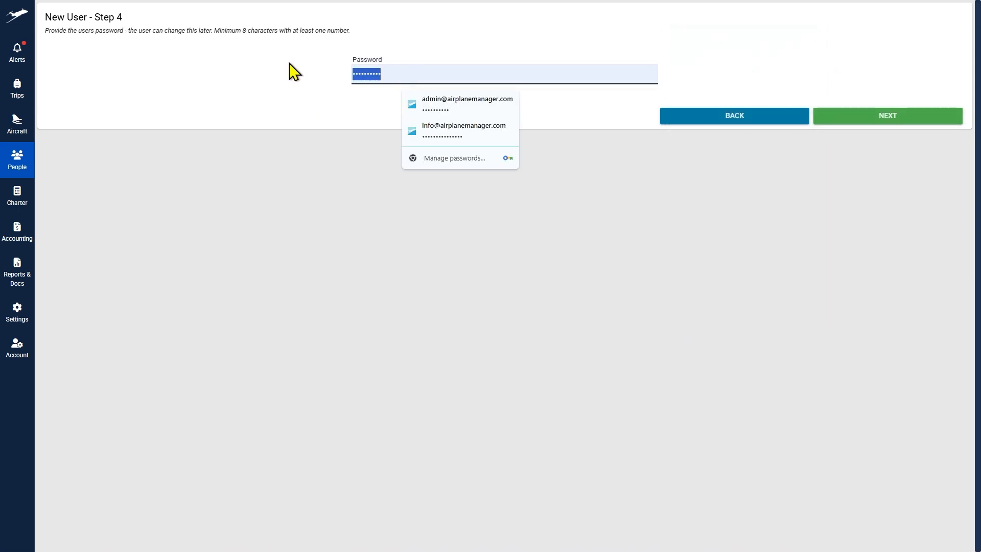
{"action": "type", "text": "Pa"}
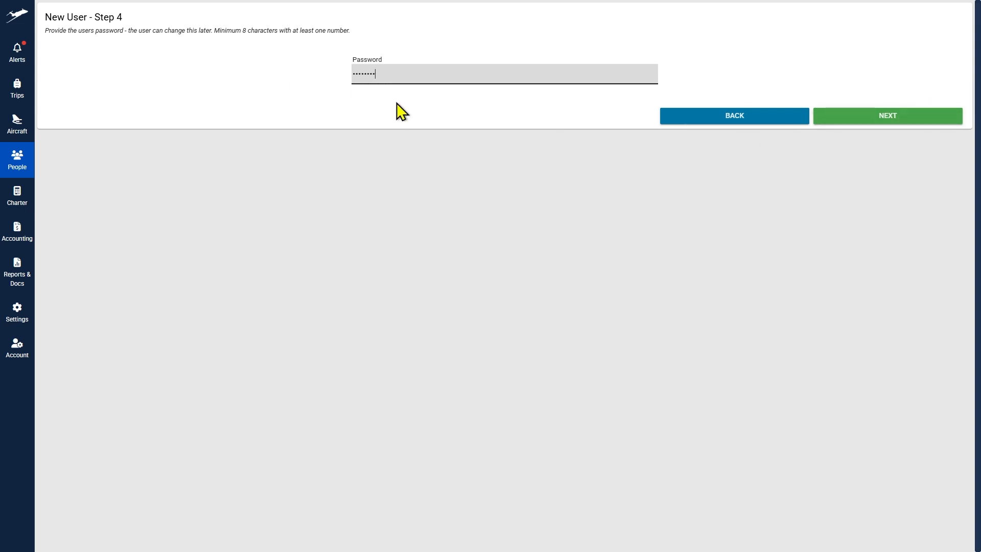
{"action": "type", "text": "ssword1"}
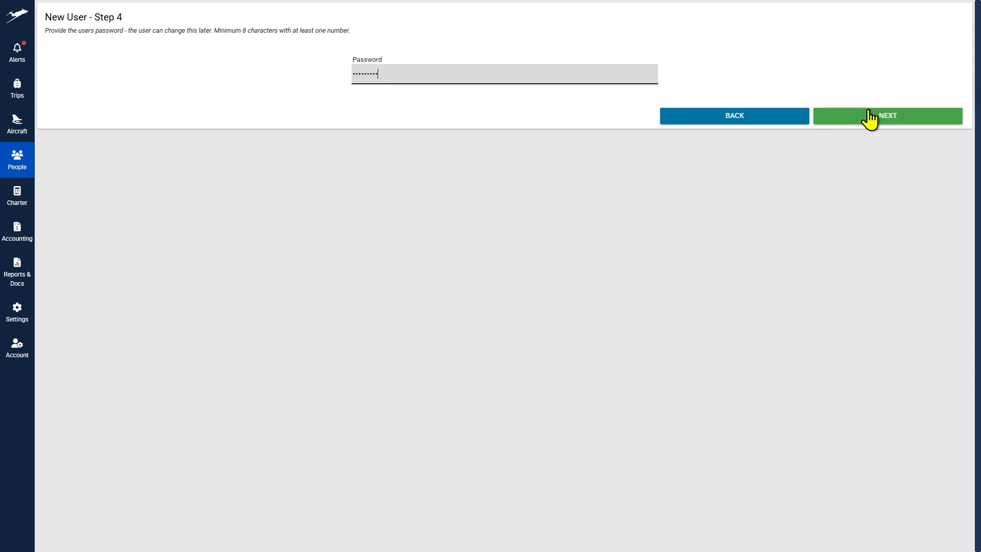
{"action": "left_click", "coordinate": [911, 125]}
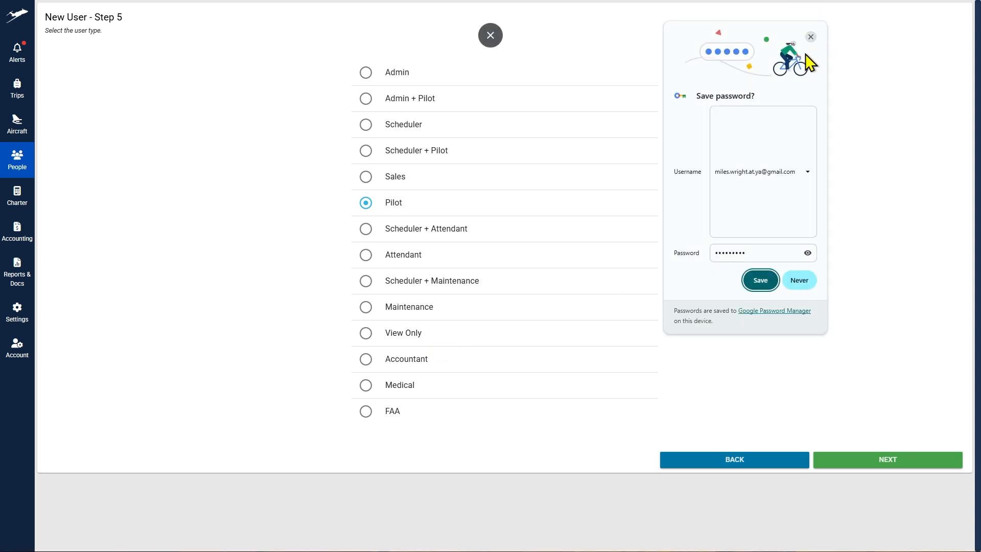
Step: Keep Pilot as the user type, grant PIC and SIC on Gulfstream-G280 N12345, and save
{"action": "left_click", "coordinate": [812, 37]}
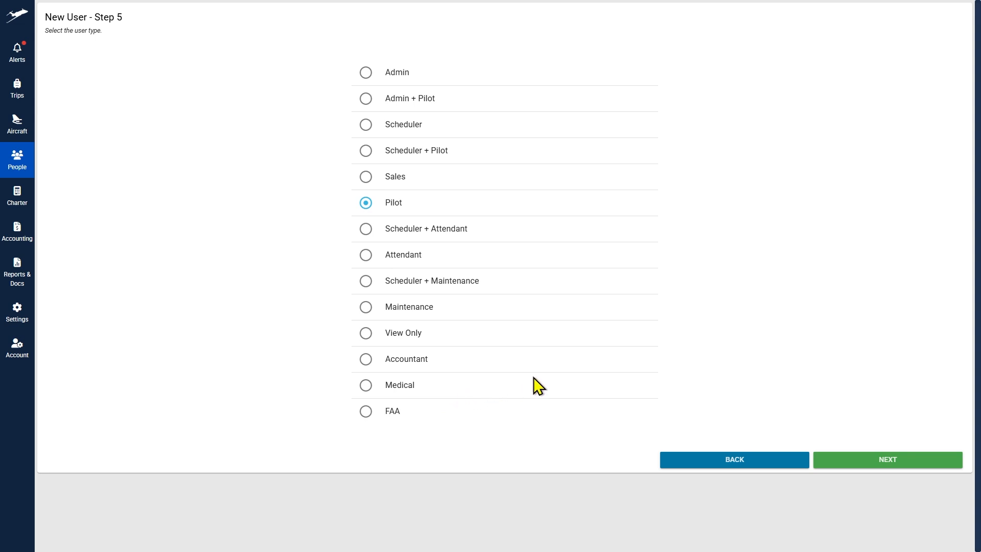
{"action": "left_click", "coordinate": [857, 460]}
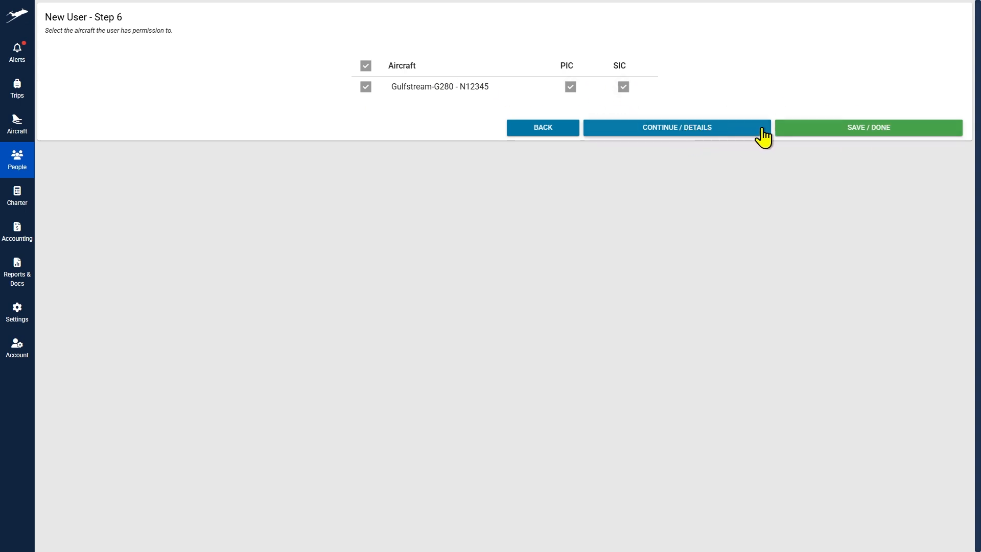
{"action": "left_click", "coordinate": [835, 129]}
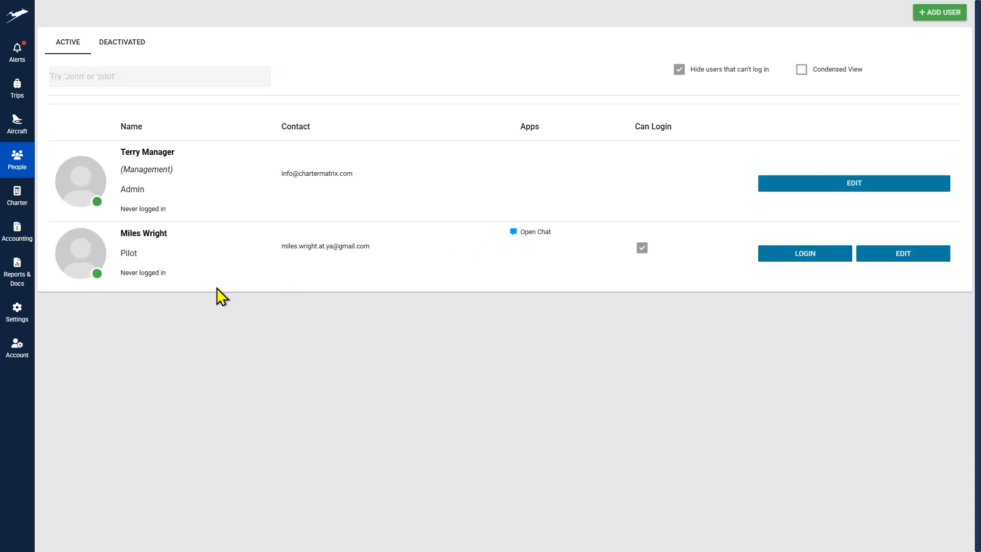
Step: Open the general settings and look through the Flight Department company details
{"action": "left_click", "coordinate": [27, 314]}
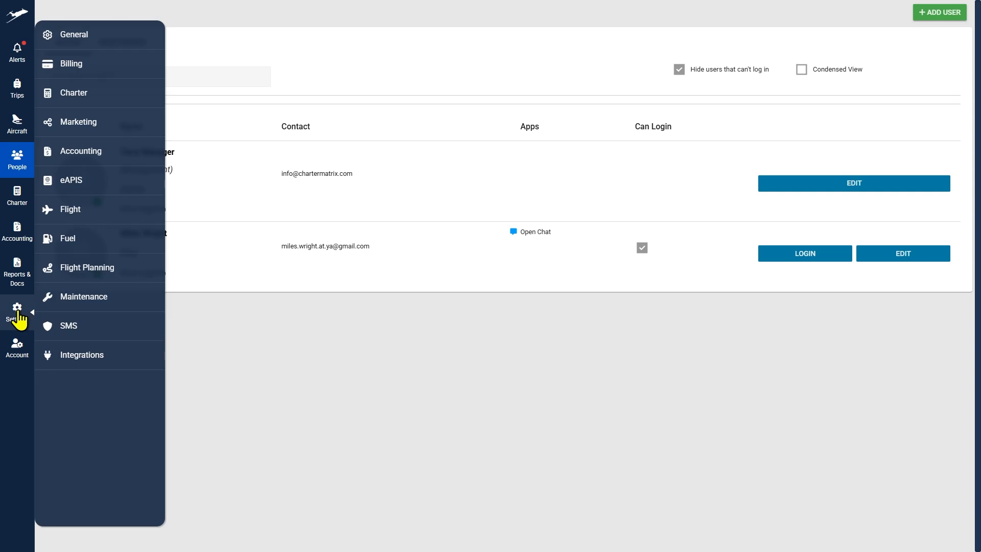
{"action": "left_click", "coordinate": [74, 38]}
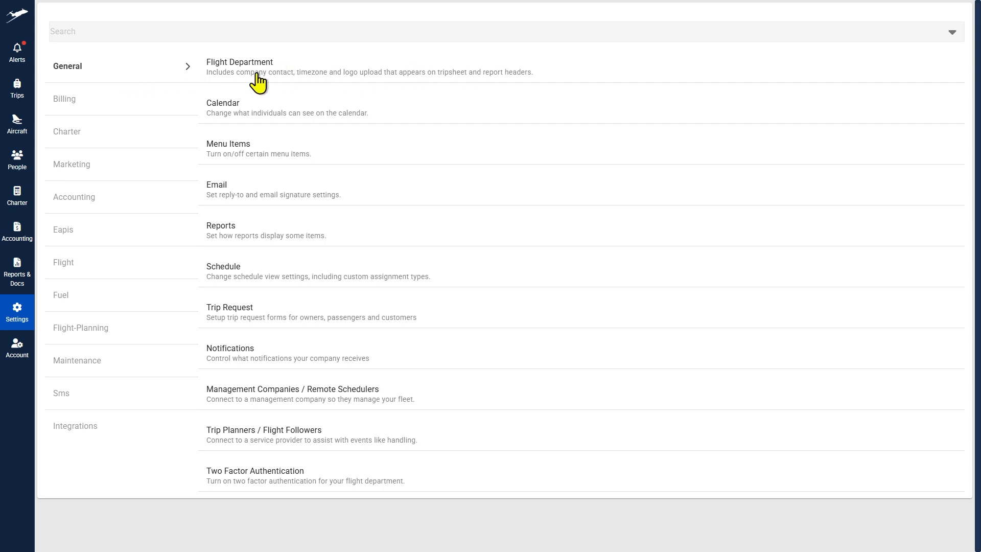
{"action": "left_click", "coordinate": [241, 71]}
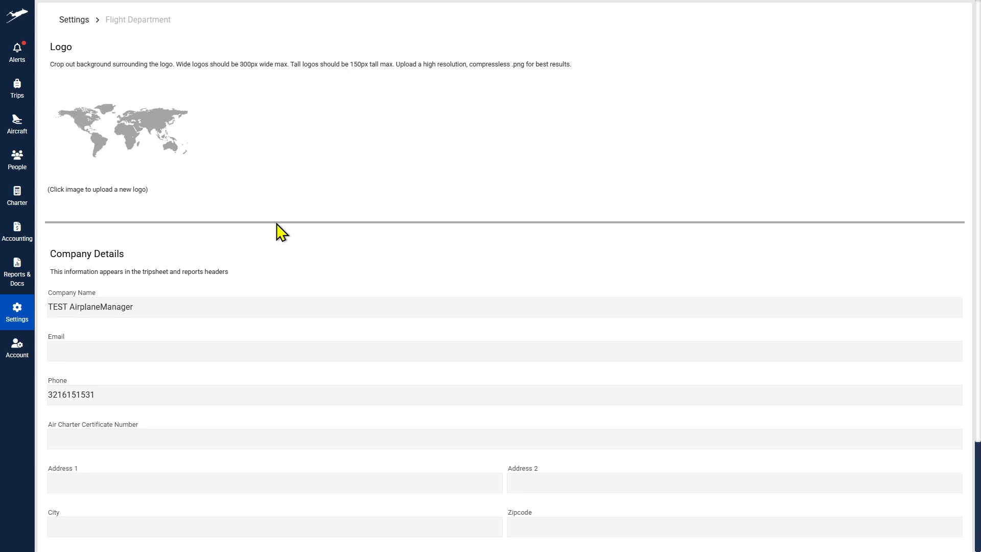
{"action": "scroll", "coordinate": [276, 223], "scroll_direction": "down", "scroll_amount": 3}
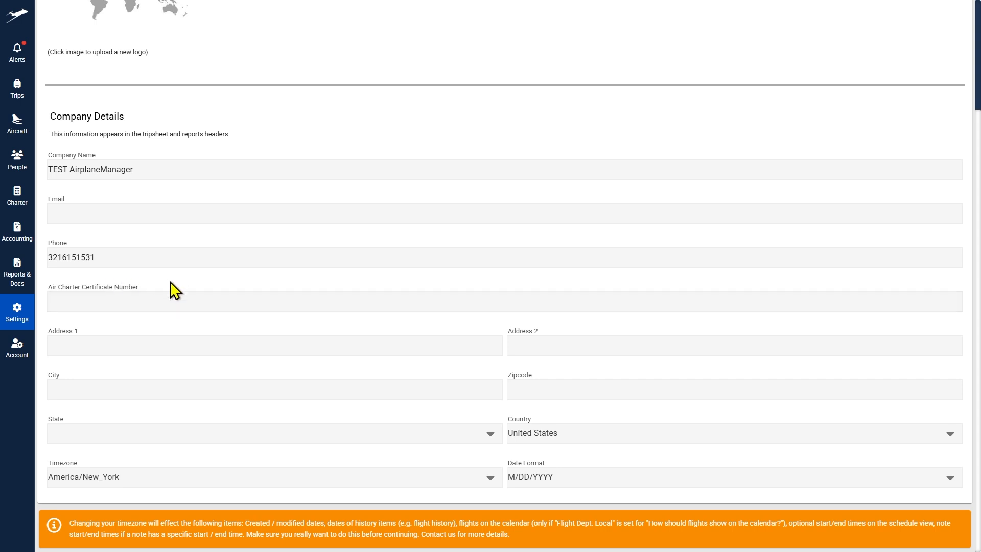
{"action": "scroll", "coordinate": [285, 286], "scroll_direction": "up", "scroll_amount": 3}
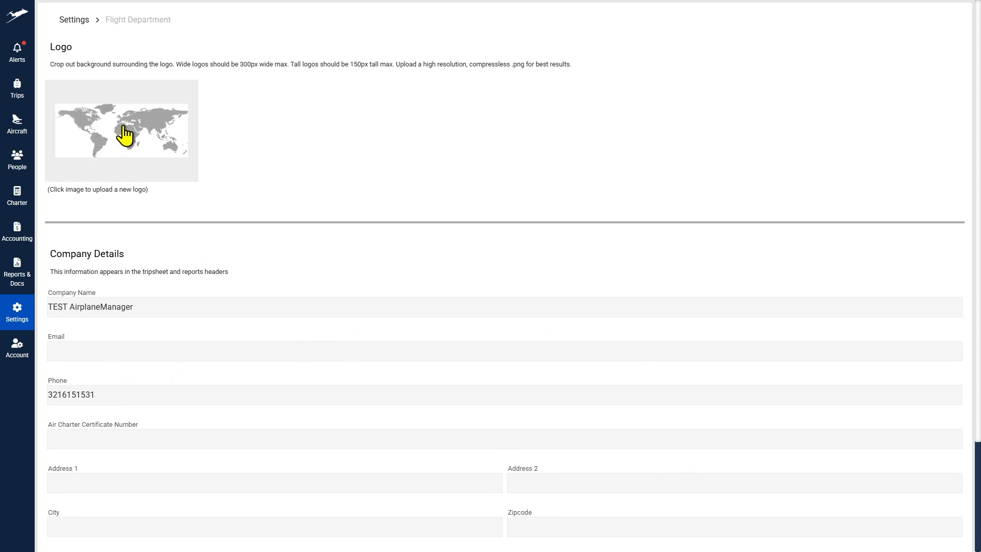
Step: In Flight General settings, tick 'Automatically update flight times' for upcoming legs, then return to Settings
{"action": "mouse_move", "coordinate": [17, 312]}
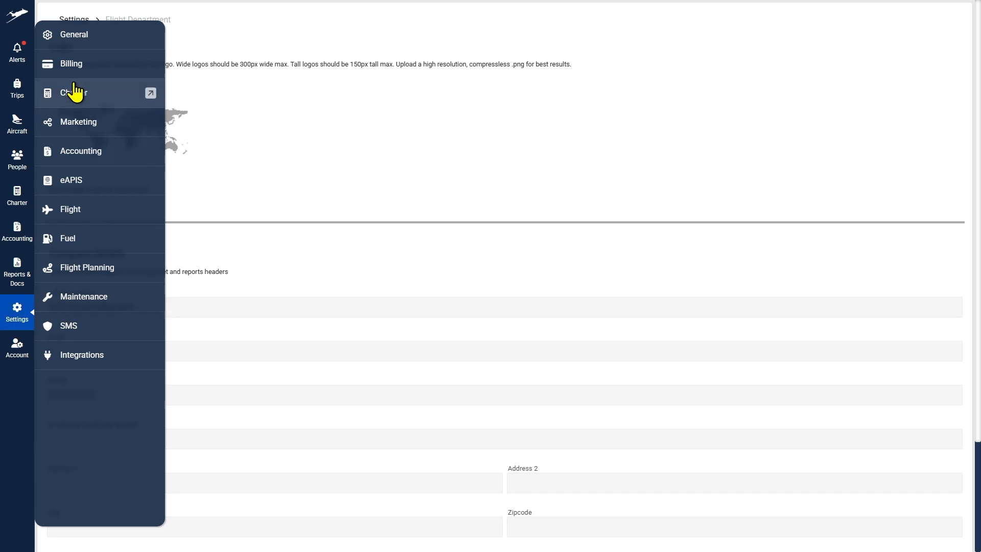
{"action": "left_click", "coordinate": [62, 72]}
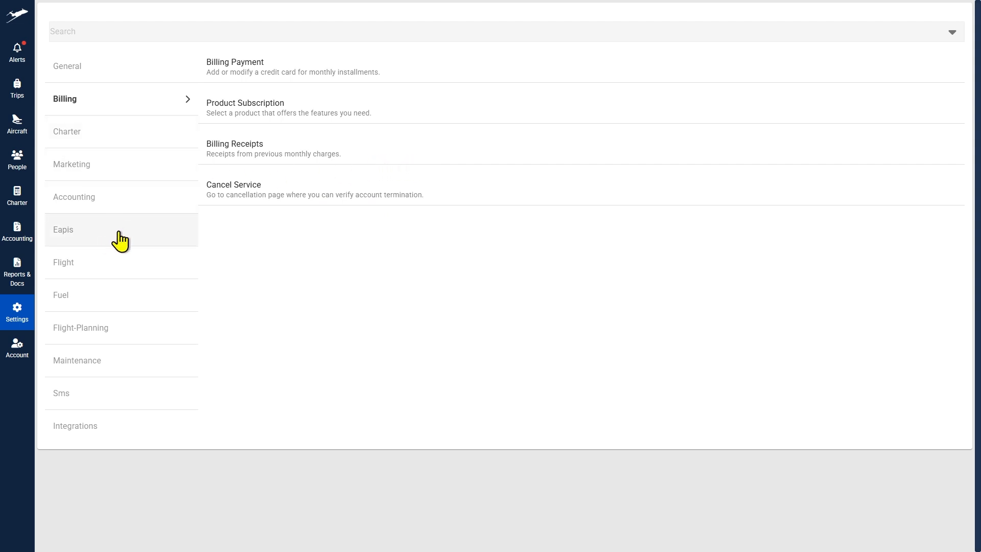
{"action": "left_click", "coordinate": [91, 267]}
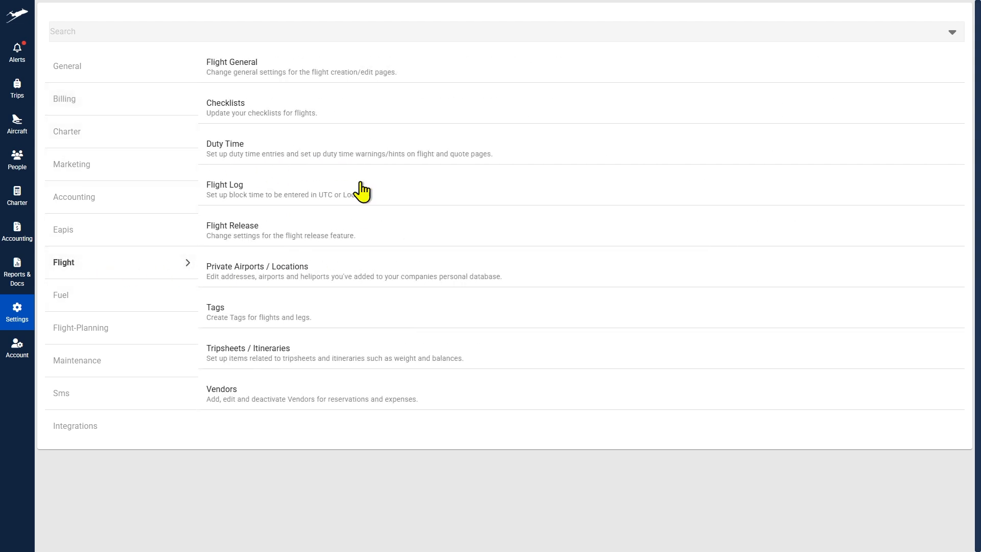
{"action": "left_click", "coordinate": [271, 81]}
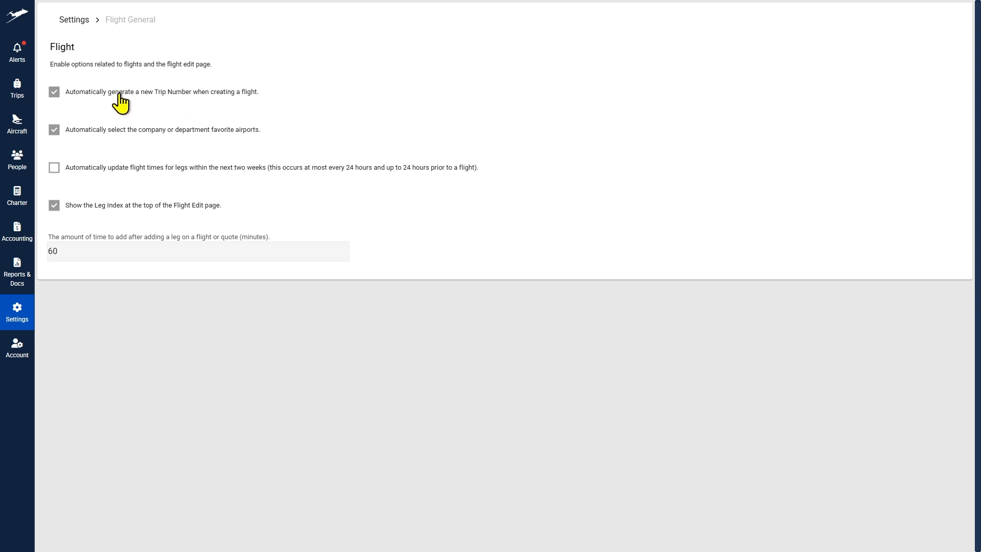
{"action": "left_click", "coordinate": [54, 167]}
{"action": "left_click", "coordinate": [71, 22]}
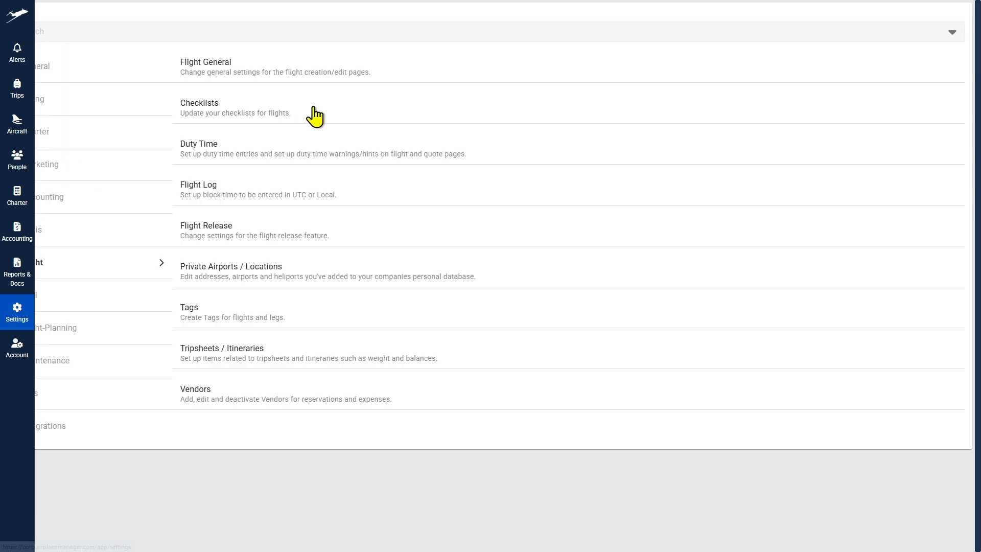
Step: Enable flight checklists and save a 'Check Log' item for the Admin, Scheduler and Pilot roles
{"action": "left_click", "coordinate": [244, 115]}
{"action": "left_click", "coordinate": [58, 46]}
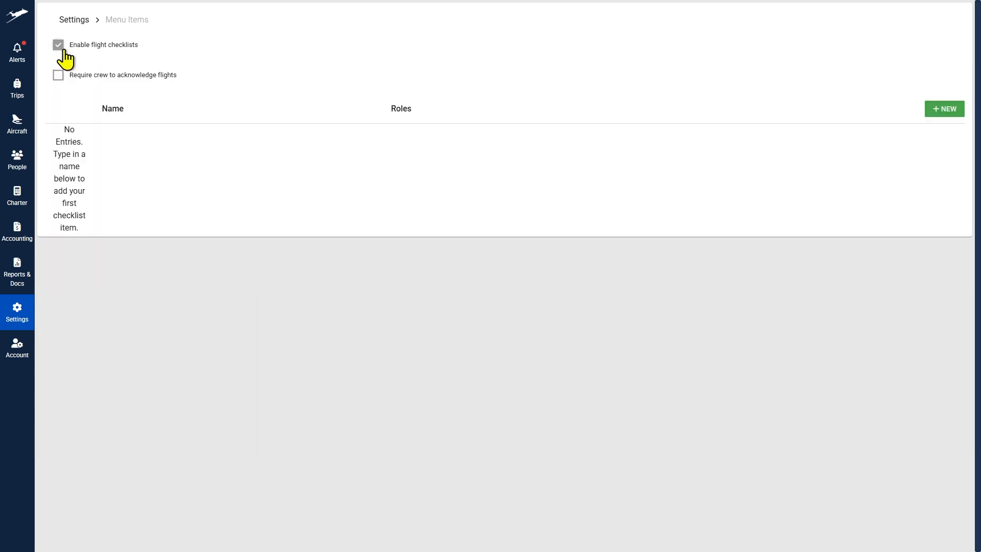
{"action": "left_click", "coordinate": [931, 112]}
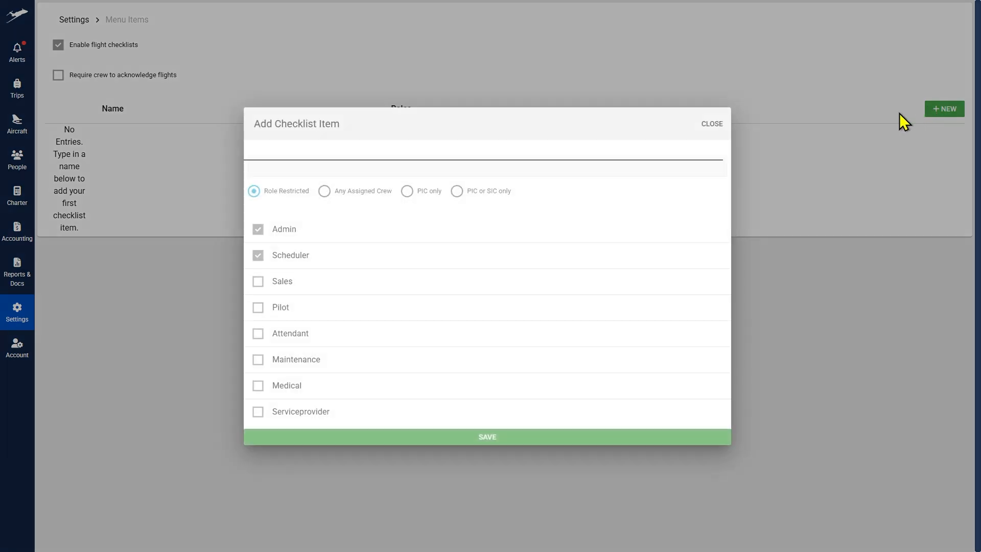
{"action": "left_click", "coordinate": [284, 165]}
{"action": "type", "text": "Che"}
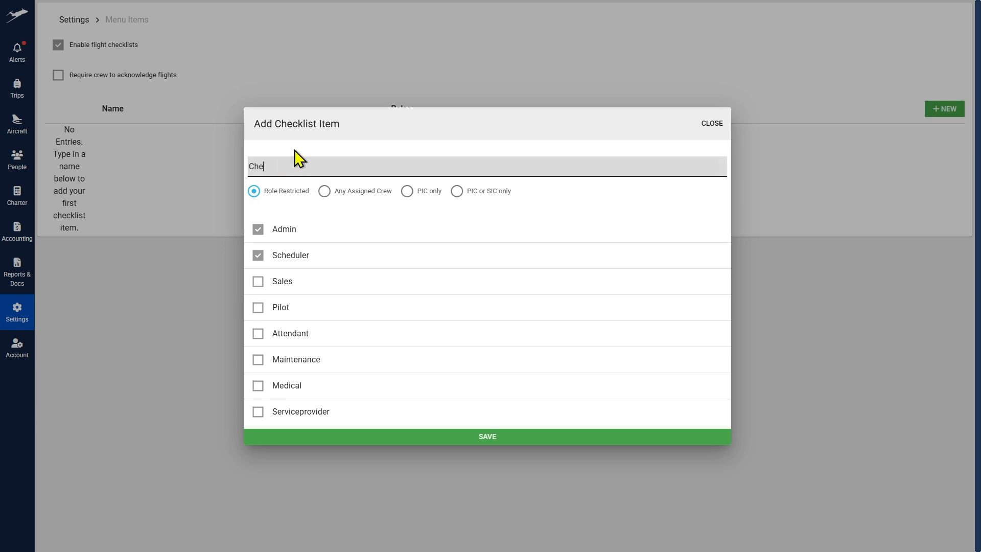
{"action": "type", "text": "ck Log"}
{"action": "left_click", "coordinate": [258, 308]}
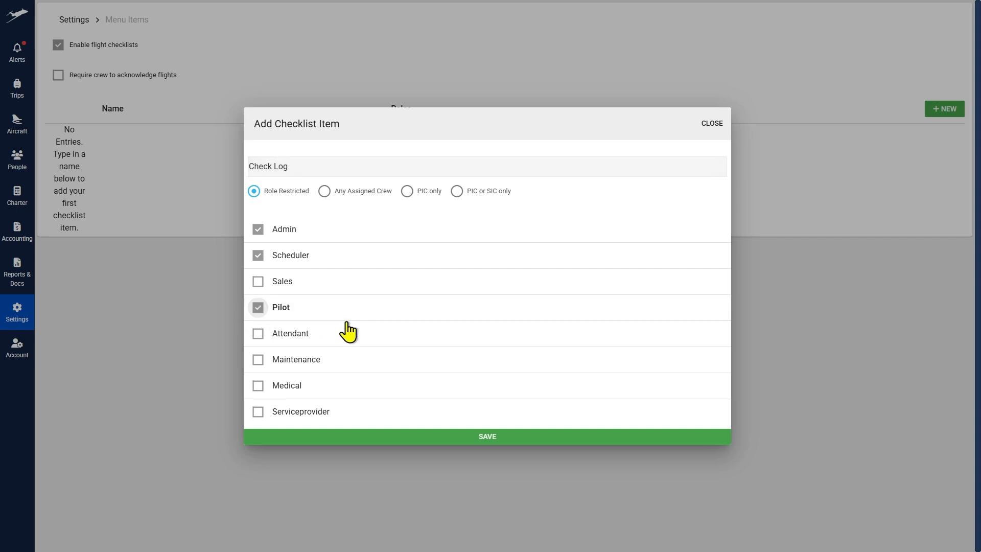
{"action": "left_click", "coordinate": [481, 437]}
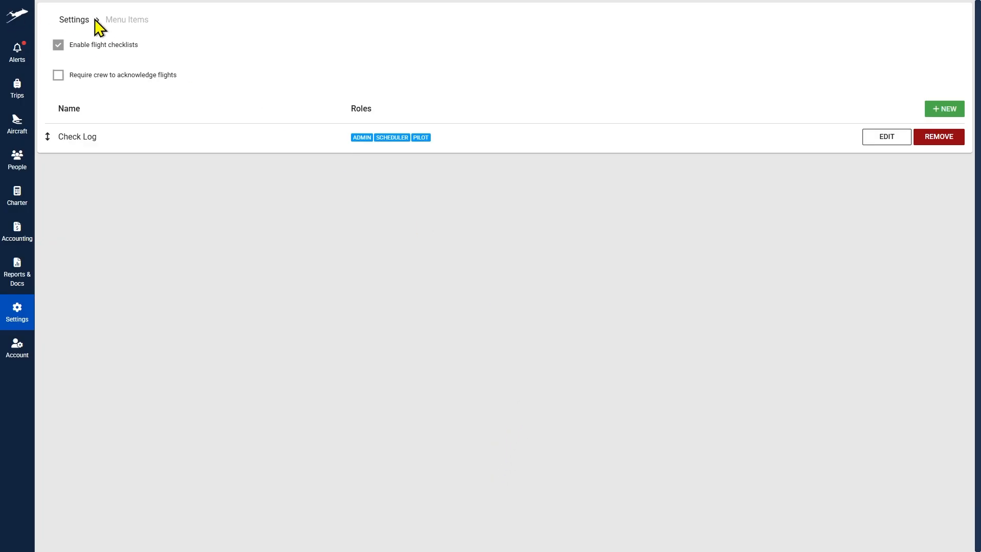
Step: Look over the Duty Time settings and go back to the settings overview
{"action": "left_click", "coordinate": [73, 20]}
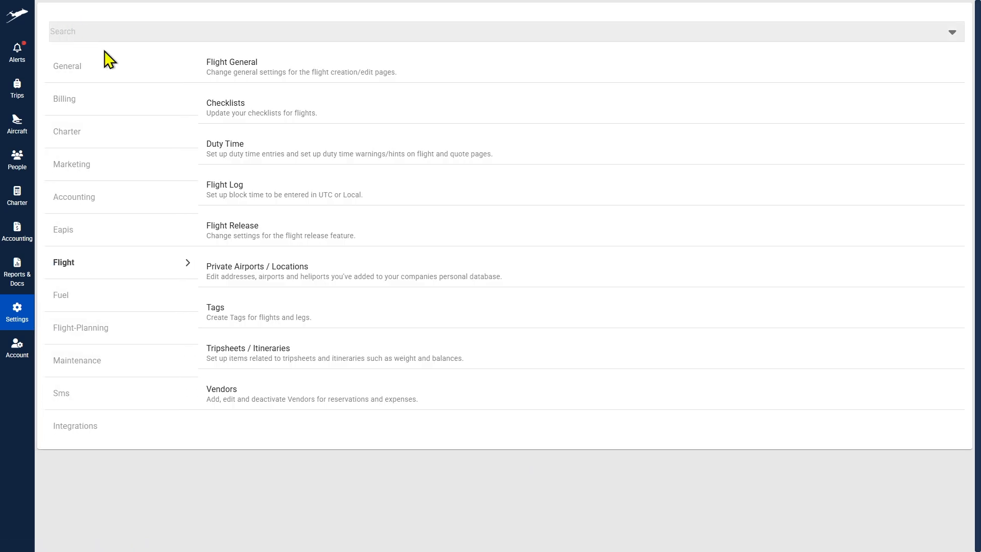
{"action": "left_click", "coordinate": [242, 149]}
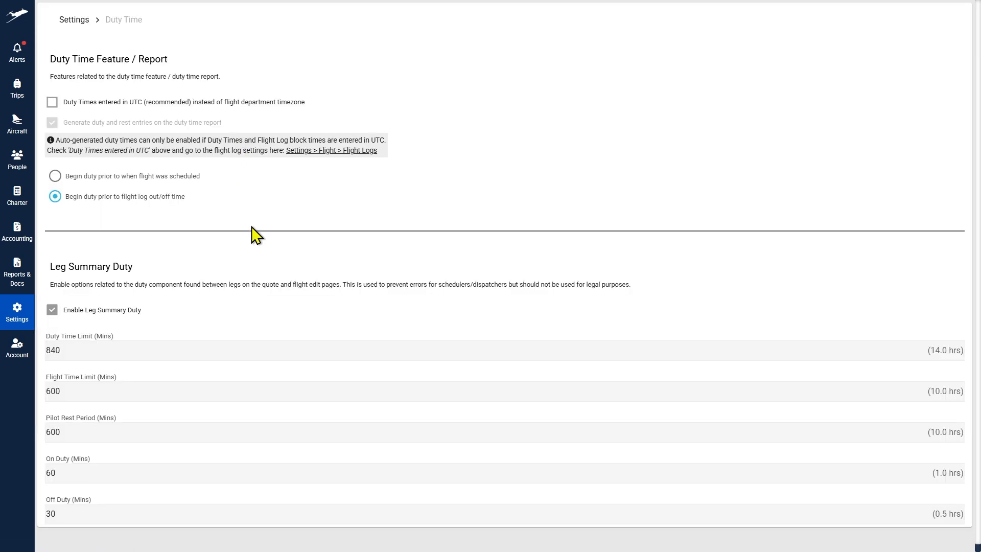
{"action": "left_click", "coordinate": [82, 23]}
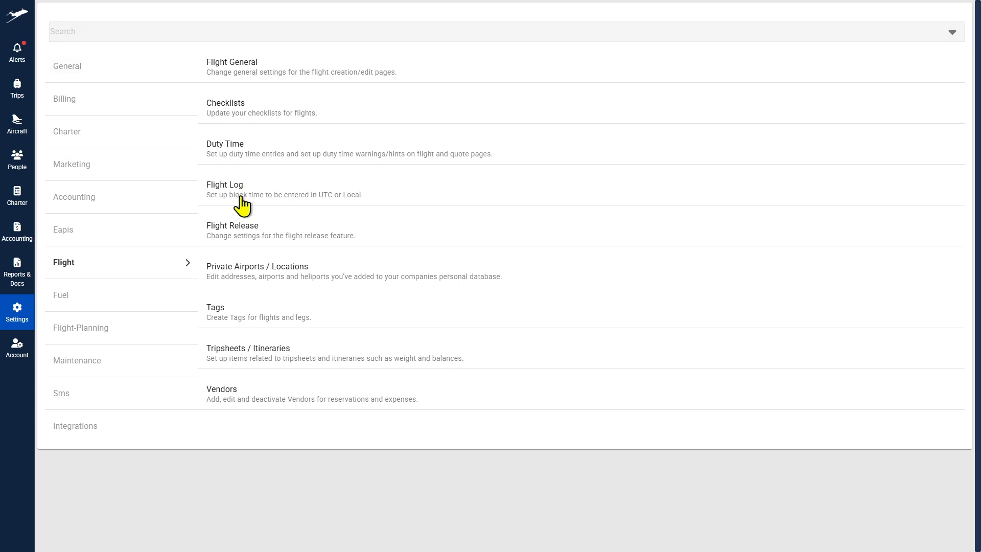
Step: Enable the Flight Release feature and review its Auto Tripsheets and Checklist options
{"action": "left_click", "coordinate": [247, 234]}
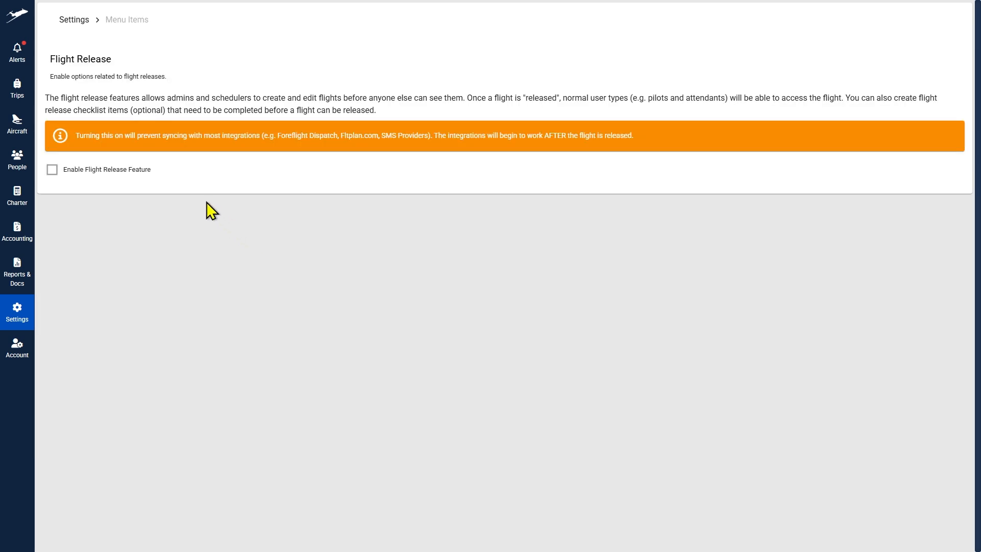
{"action": "left_click", "coordinate": [52, 169]}
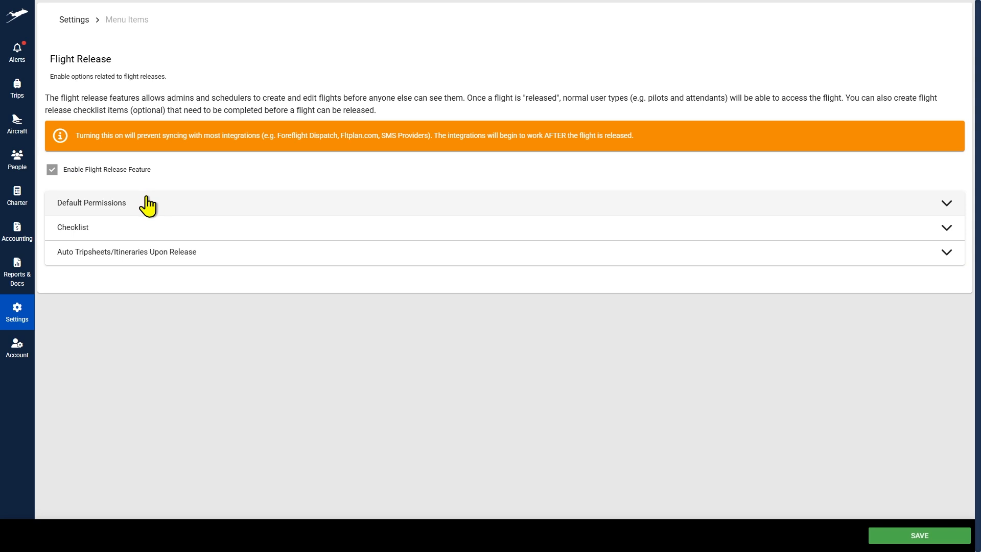
{"action": "left_click", "coordinate": [156, 266]}
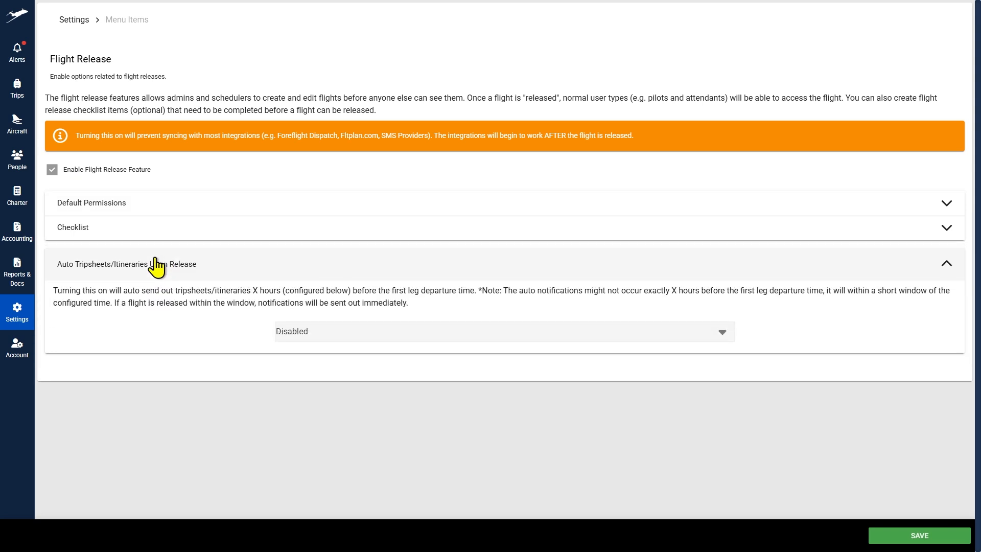
{"action": "left_click", "coordinate": [177, 234]}
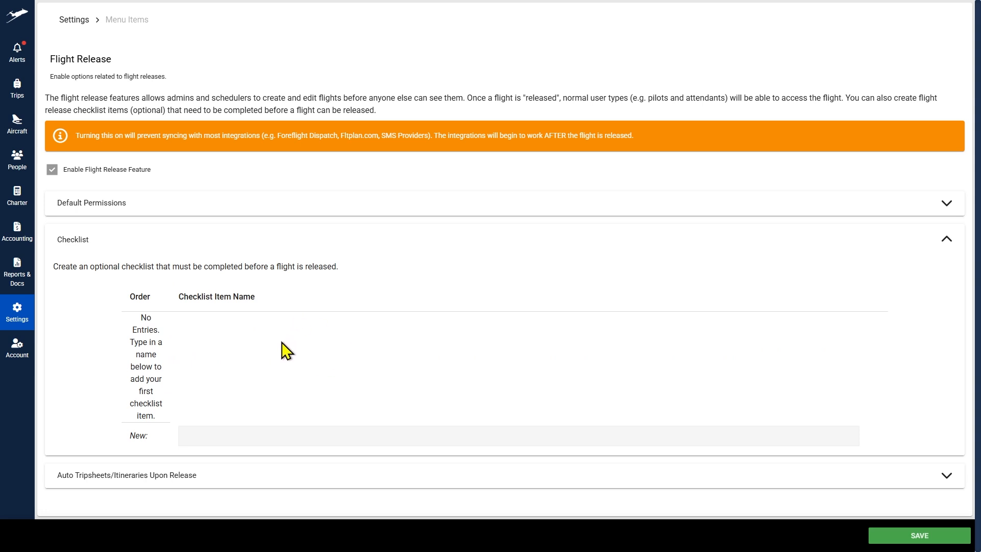
{"action": "left_click", "coordinate": [74, 21]}
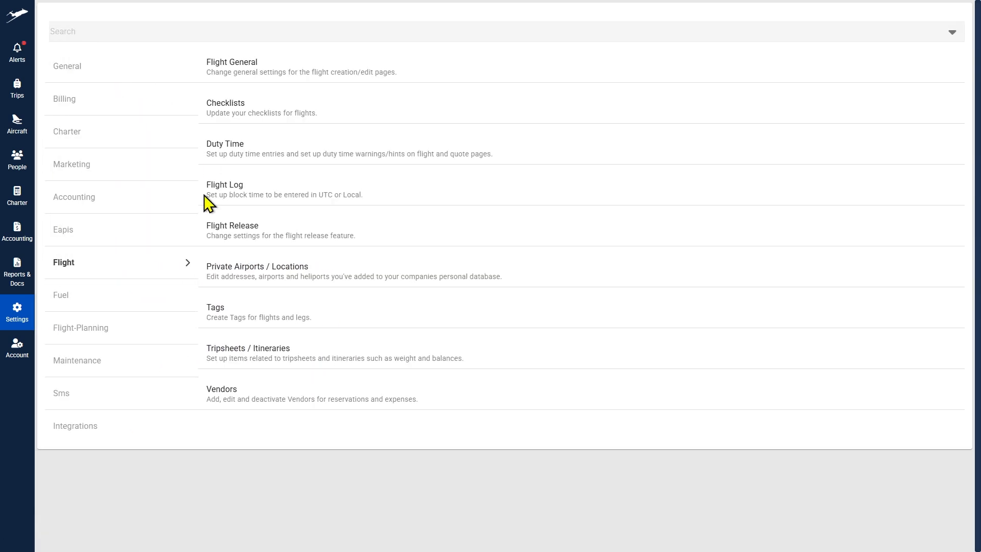
Step: Set passenger tripsheets to show pilot phone numbers and only assigned legs, and save
{"action": "left_click", "coordinate": [219, 313]}
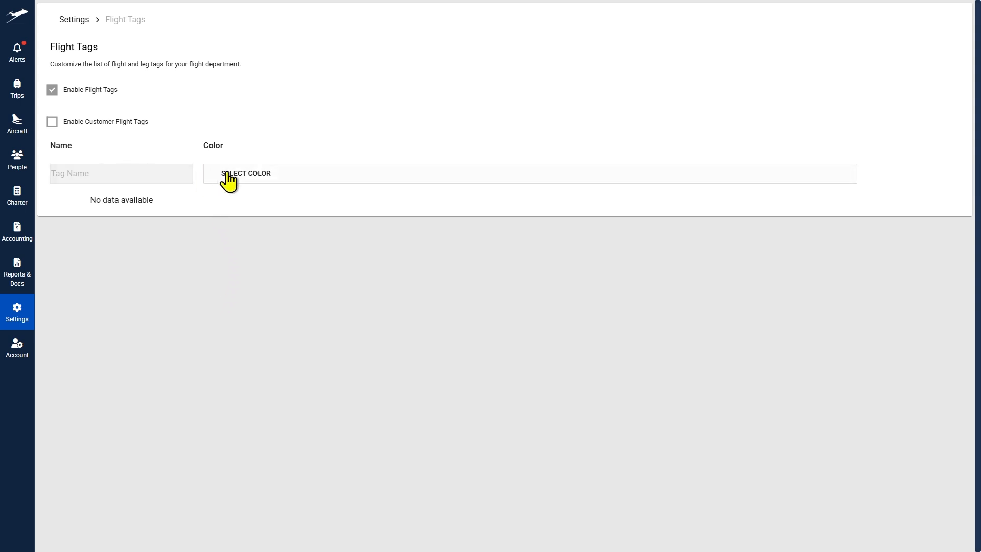
{"action": "left_click", "coordinate": [74, 21]}
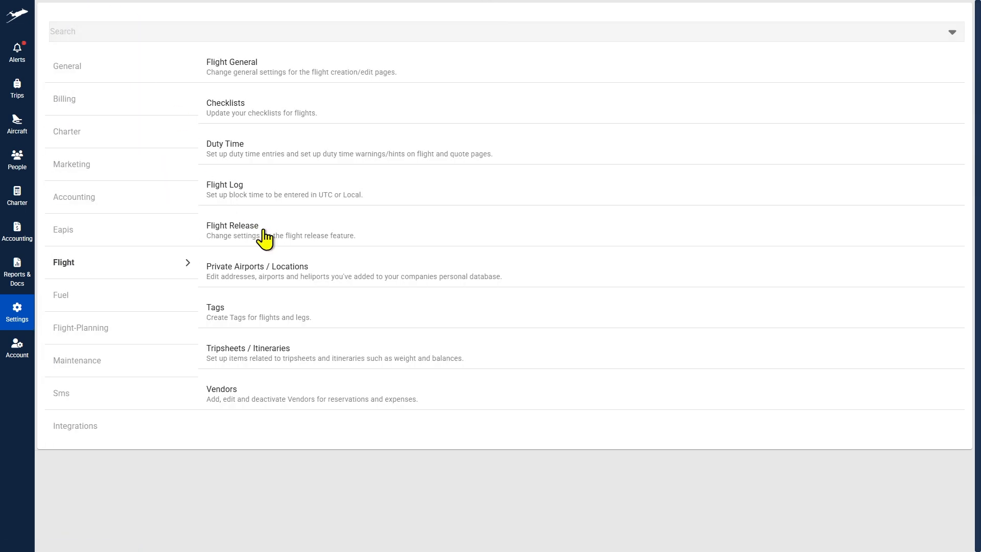
{"action": "left_click", "coordinate": [270, 360]}
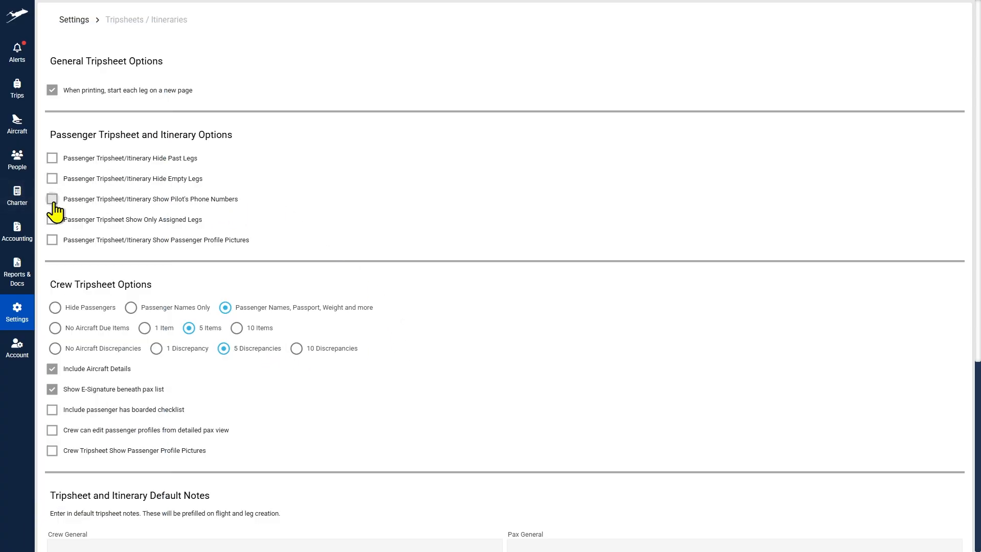
{"action": "left_click", "coordinate": [52, 201]}
{"action": "left_click", "coordinate": [53, 220]}
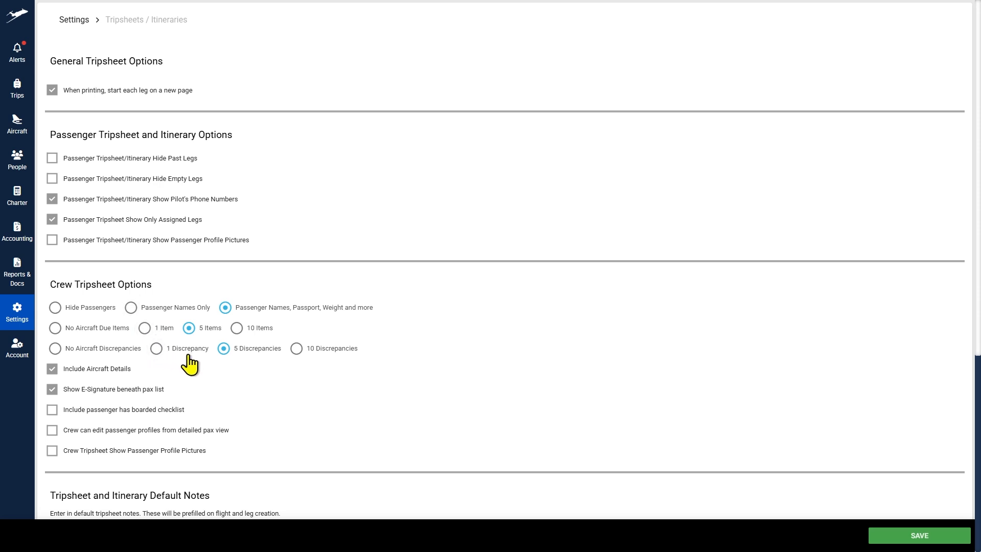
{"action": "left_click", "coordinate": [907, 537]}
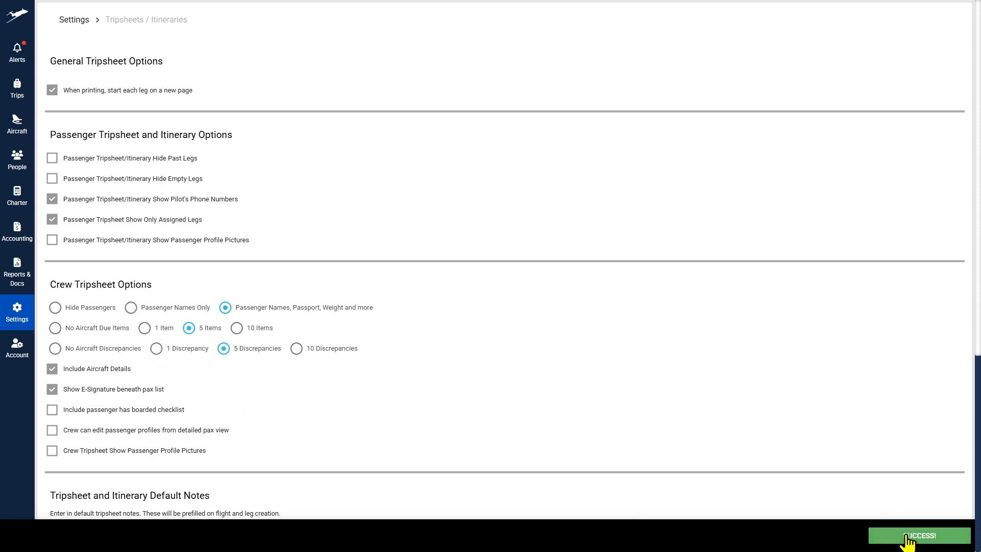
Step: Browse the eAPIS, Accounting, Marketing and Fuel settings categories
{"action": "left_click", "coordinate": [76, 21]}
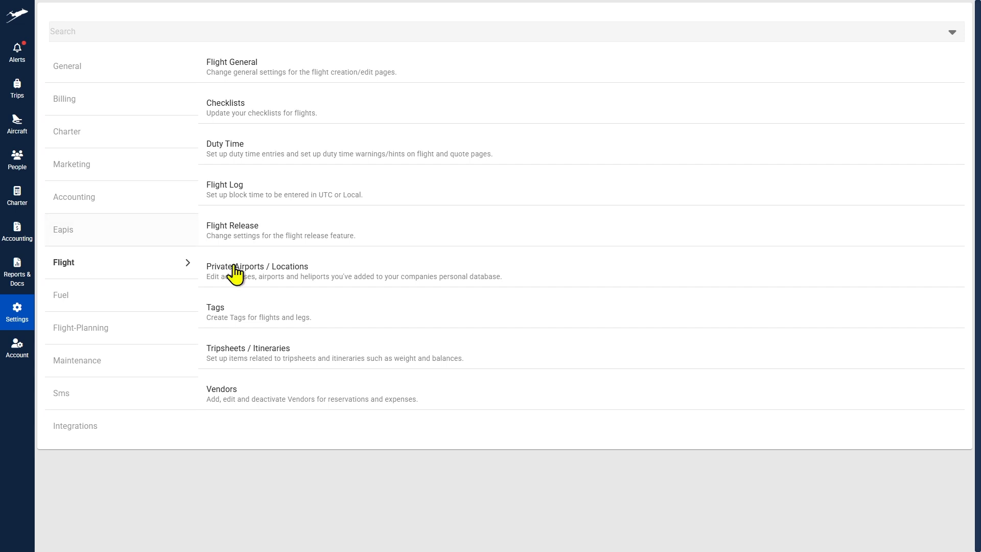
{"action": "left_click", "coordinate": [120, 237]}
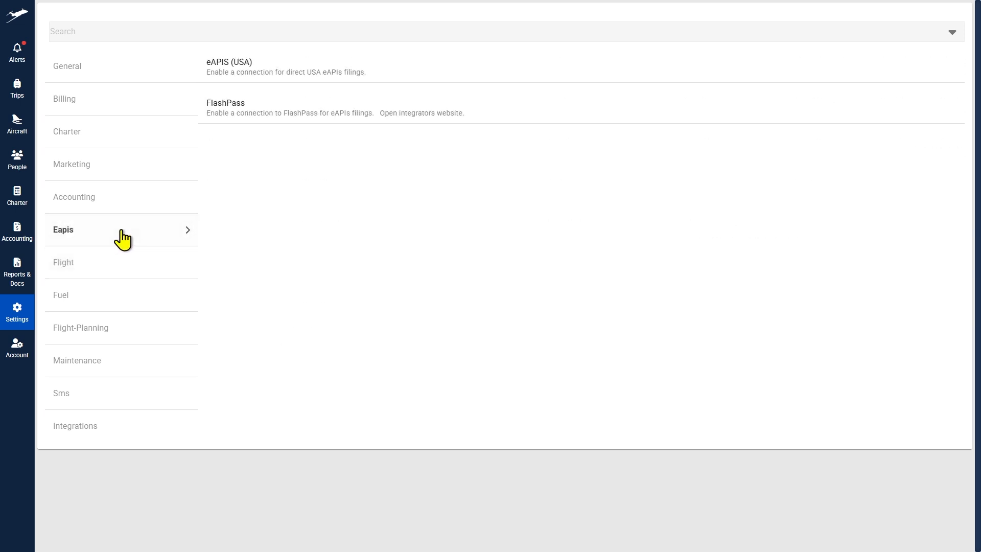
{"action": "left_click", "coordinate": [112, 200]}
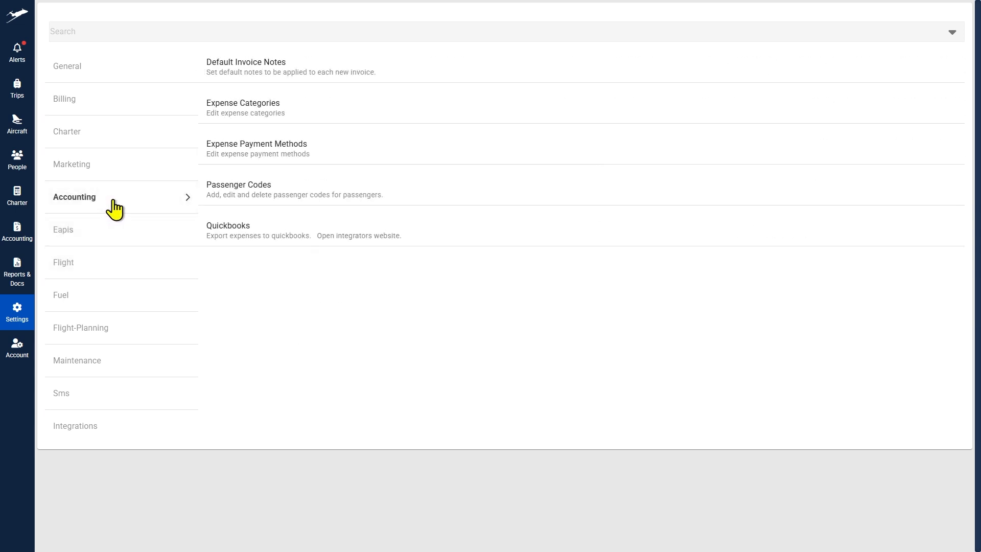
{"action": "left_click", "coordinate": [104, 173]}
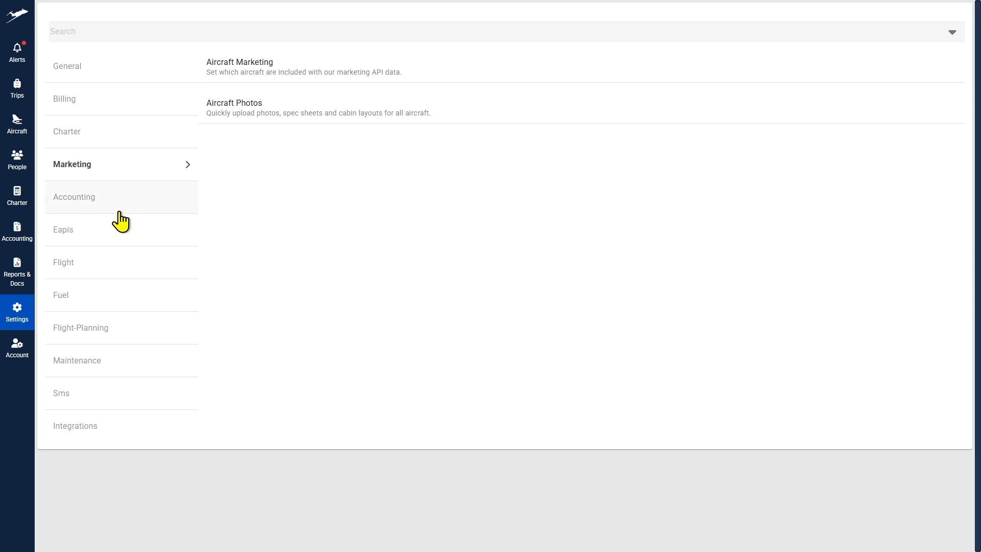
{"action": "left_click", "coordinate": [125, 304]}
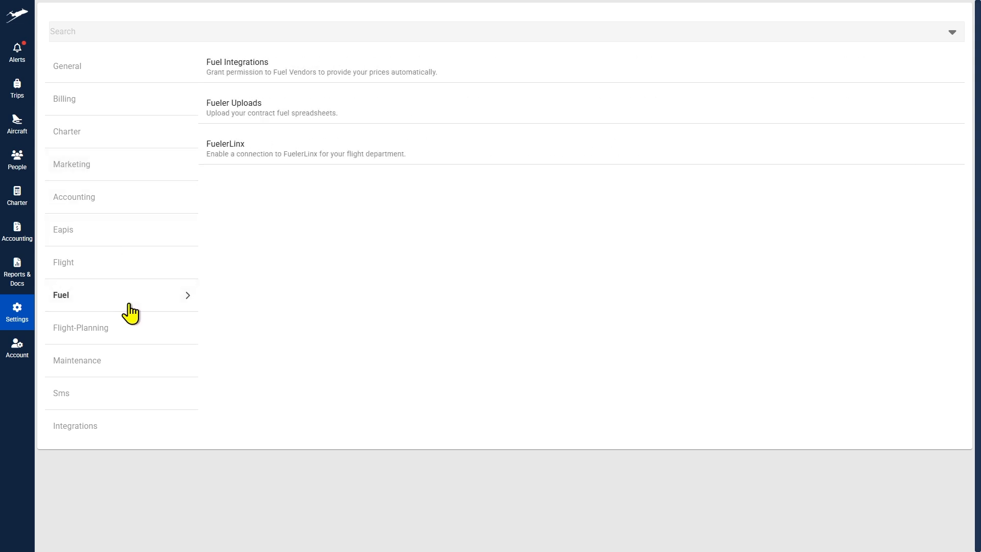